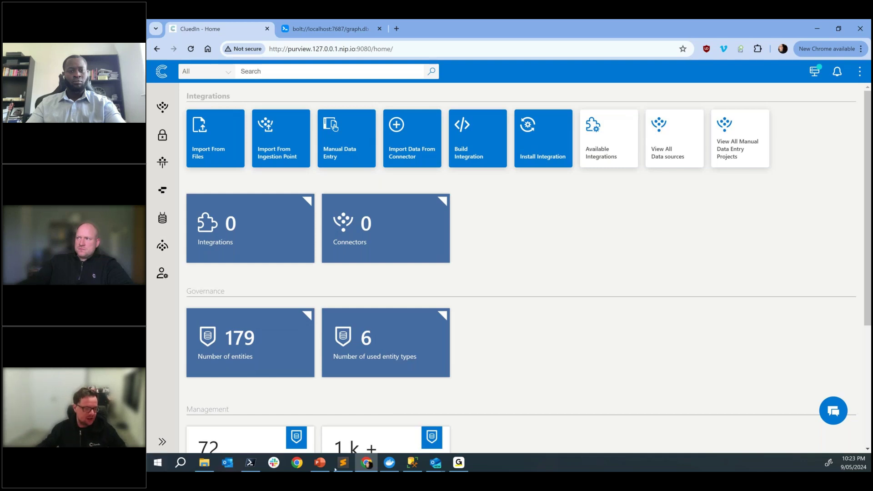
# From all data sources, open the Properties.csv data set in the Merlin Staging Data group
pyautogui.click(685, 161)
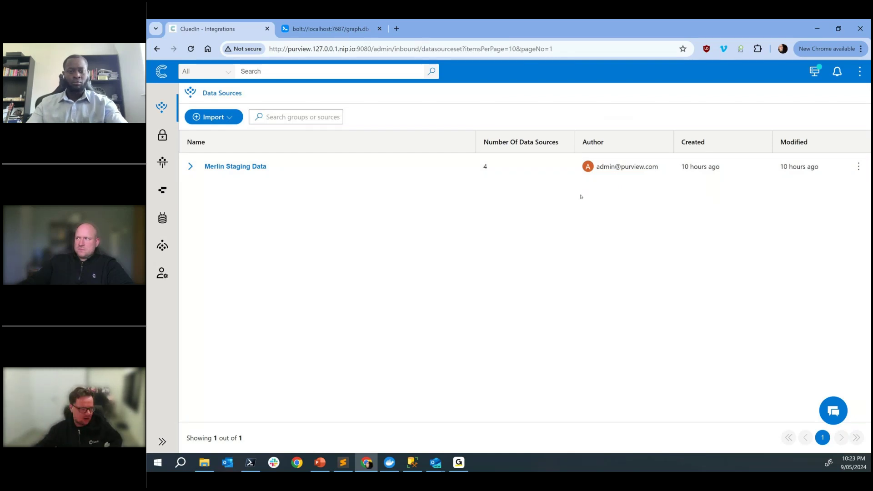
pyautogui.click(255, 169)
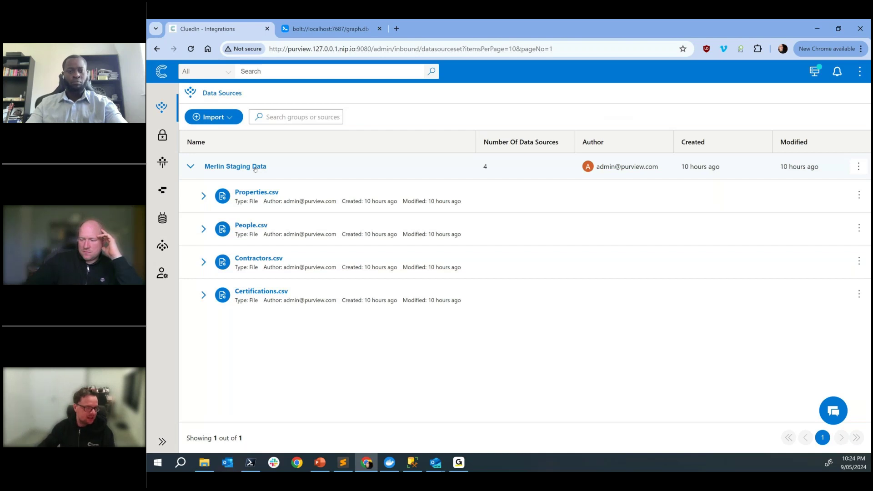
pyautogui.click(254, 192)
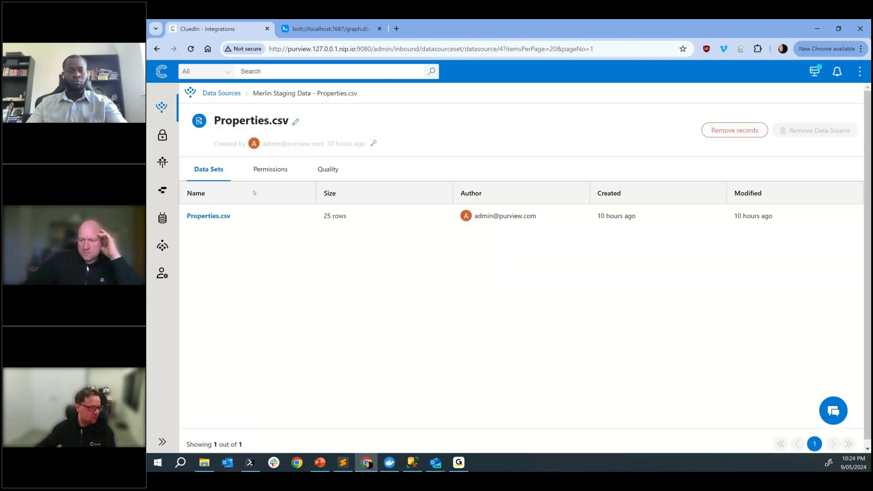
pyautogui.click(209, 216)
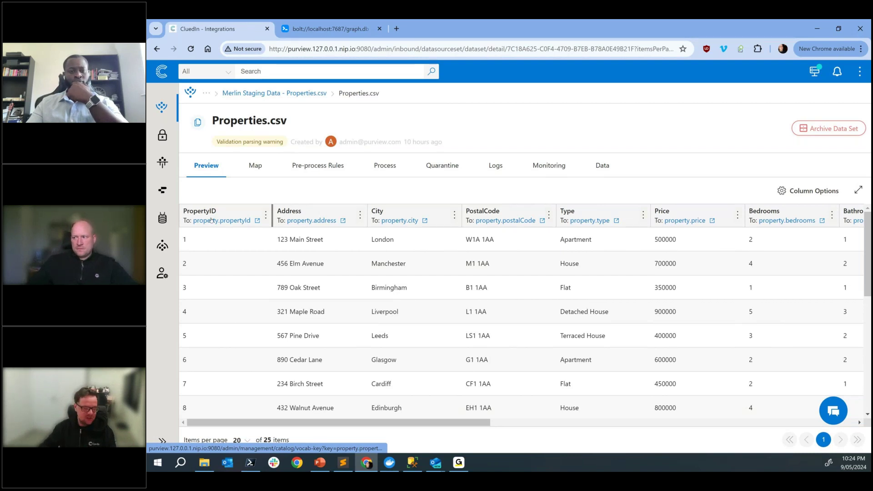
# Open Copilot and send it the message "Hey I am on a webinar so let's keep things professional please"
pyautogui.click(831, 411)
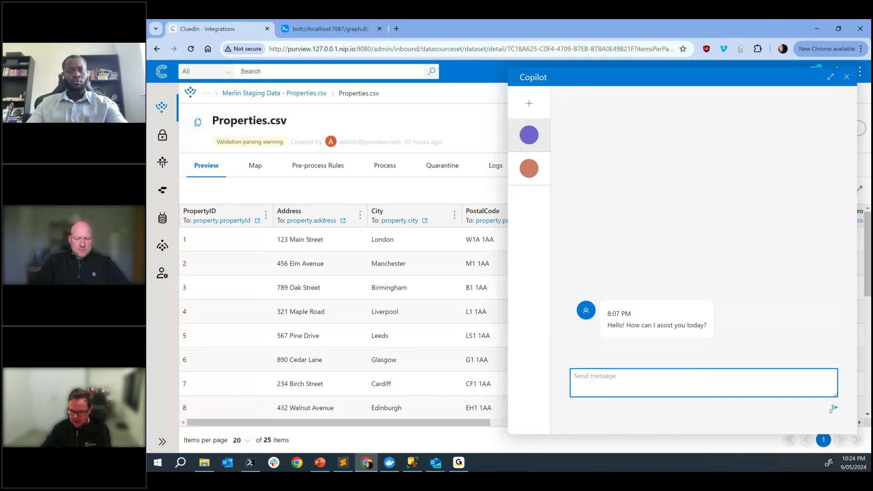
pyautogui.write('Hey I am on a webinar')
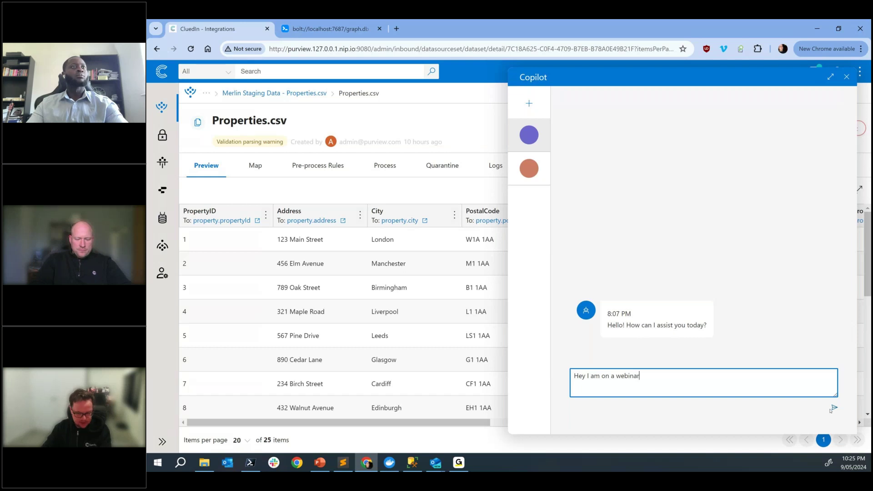
pyautogui.write(" so let's")
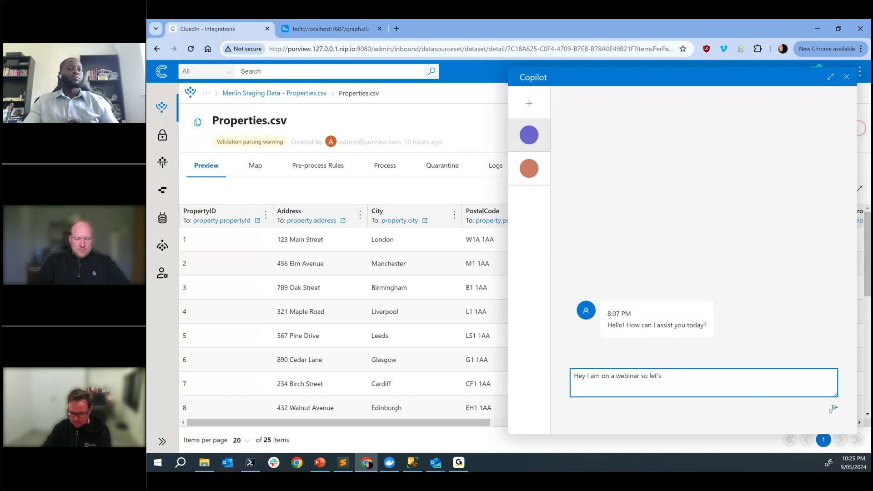
pyautogui.write(' keep things profe')
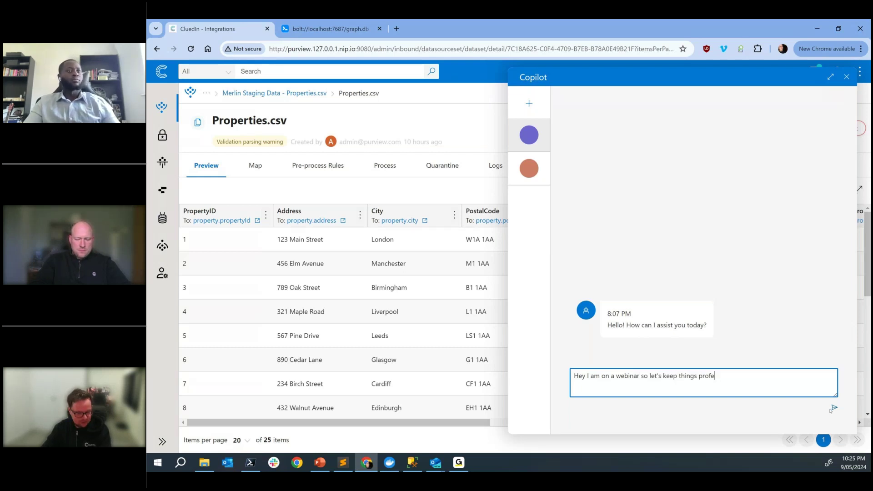
pyautogui.write('ssional please')
pyautogui.press('Return')
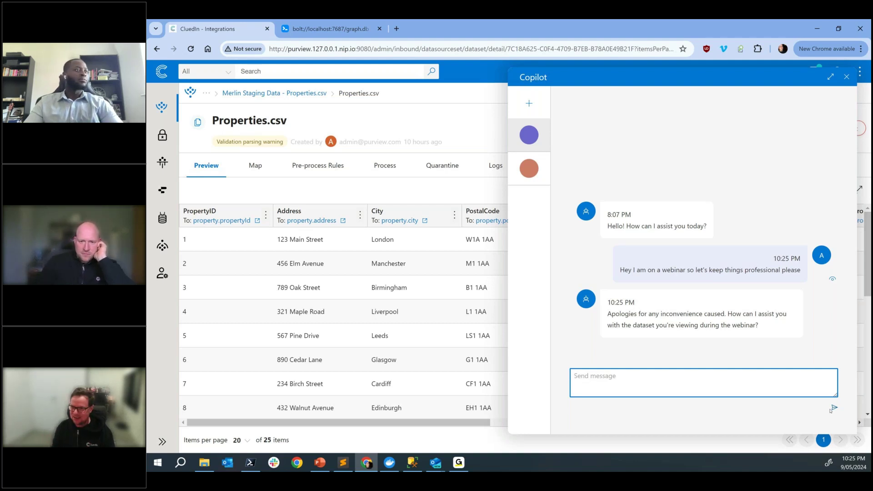
# Ask Copilot "Hmm...this is the first time I am seeing this data. Can you tell me about this dataset?"
pyautogui.write('Hmm...this ')
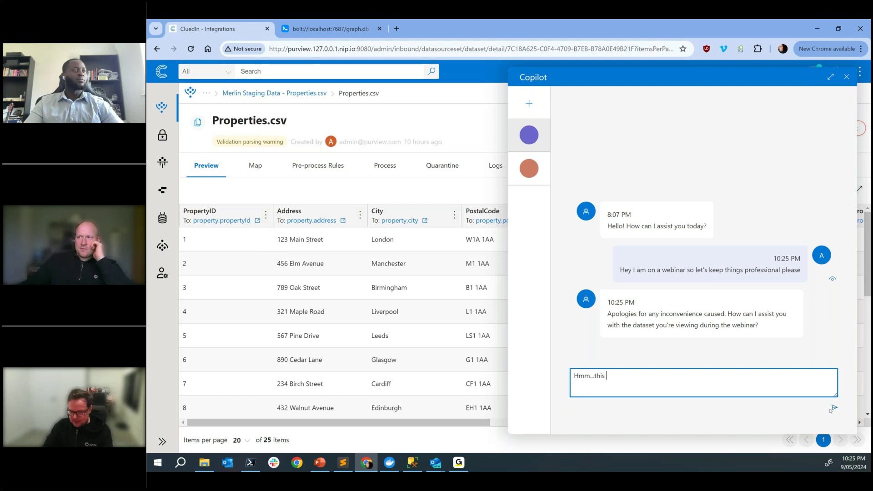
pyautogui.write('is the first im')
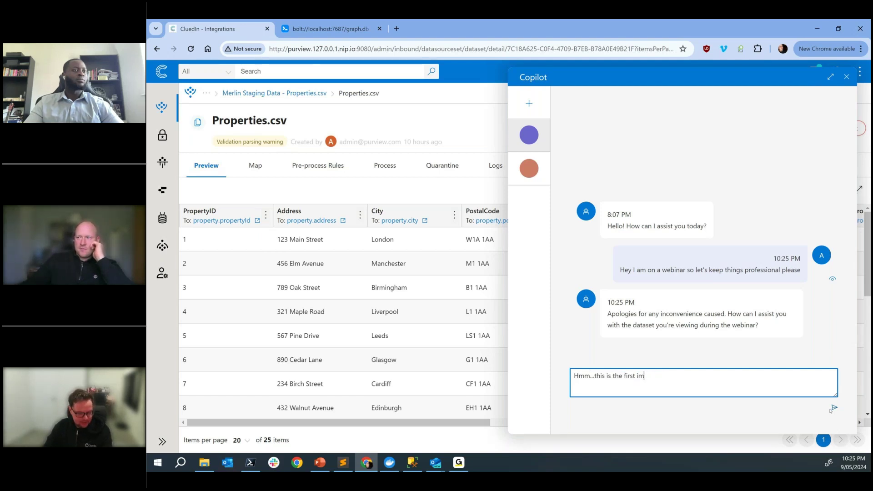
pyautogui.press('BackSpace')
pyautogui.press('BackSpace')
pyautogui.write('time I am s')
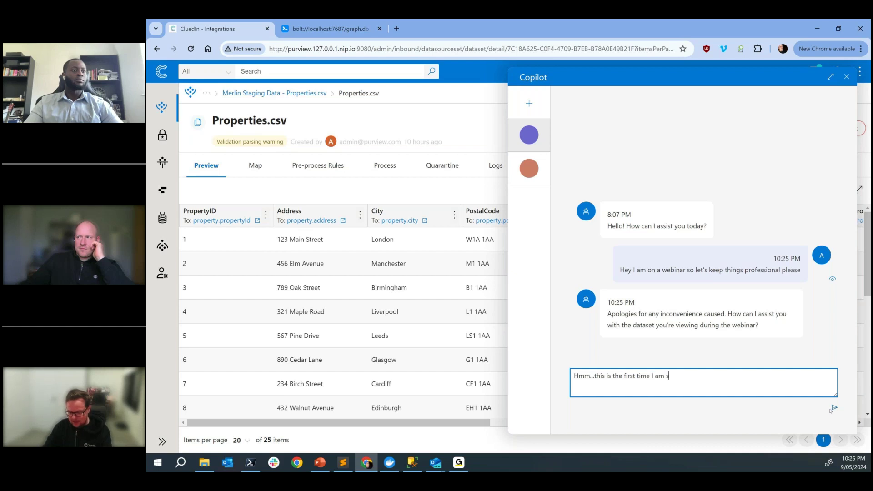
pyautogui.write('eeing this data. Can you tell me about this dataset?')
pyautogui.press('Return')
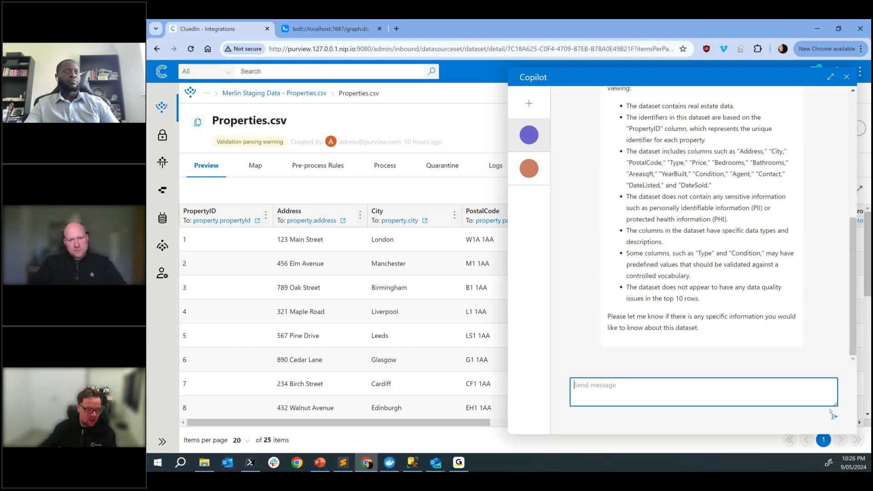
# Read Copilot's description of the dataset, highlighting its data domain, identifier, columns and controlled vocabulary points, and close the chat
pyautogui.scroll(5, 741, 207)
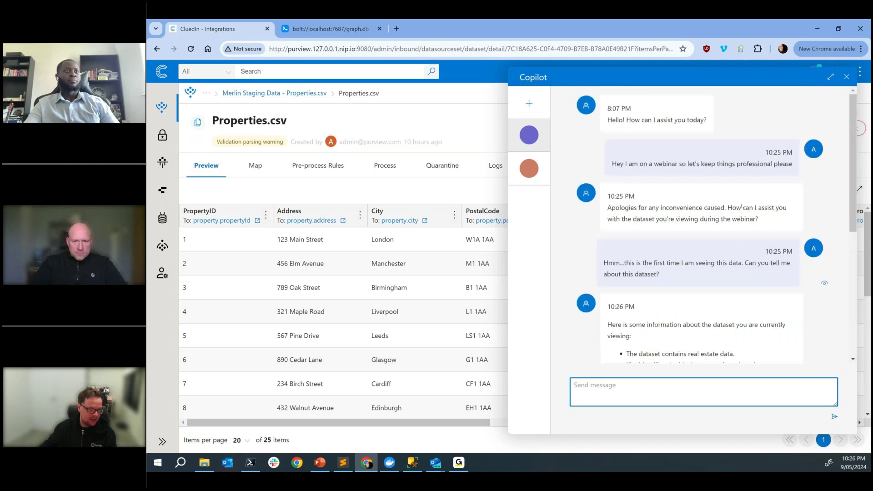
pyautogui.scroll(-3, 742, 207)
pyautogui.scroll(-1, 670, 221)
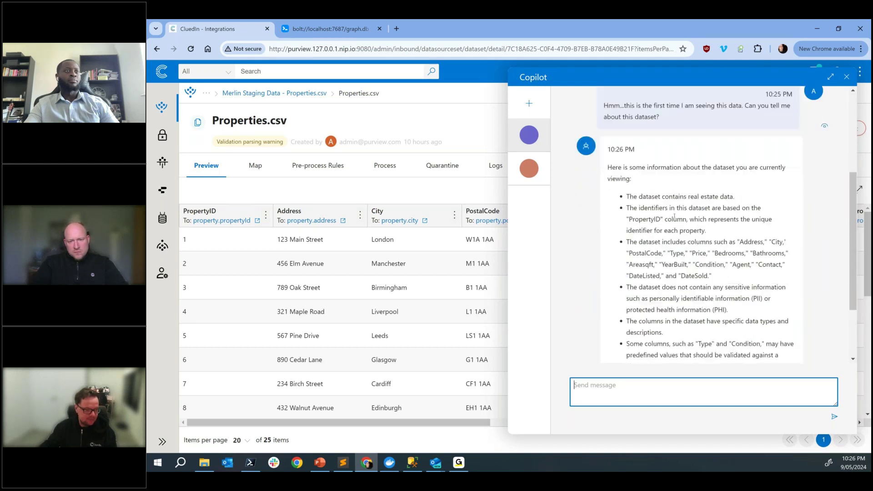
pyautogui.moveTo(612, 168); pyautogui.dragTo(765, 177)
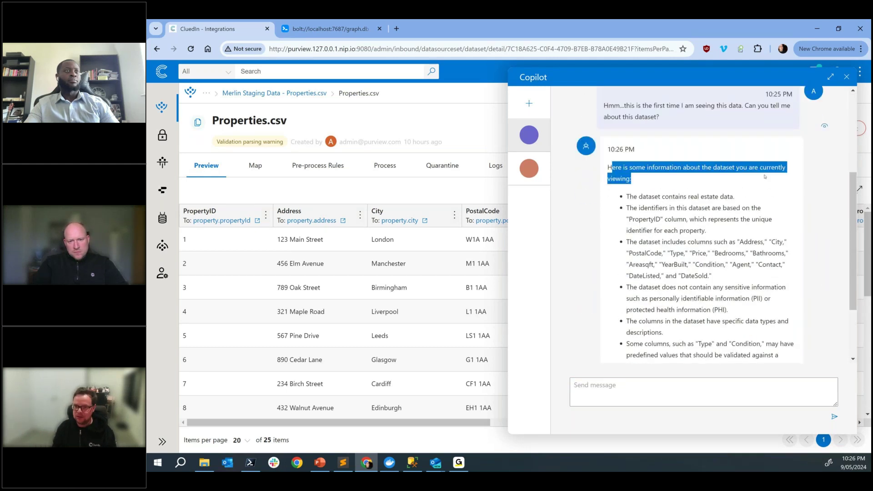
pyautogui.scroll(-1, 765, 177)
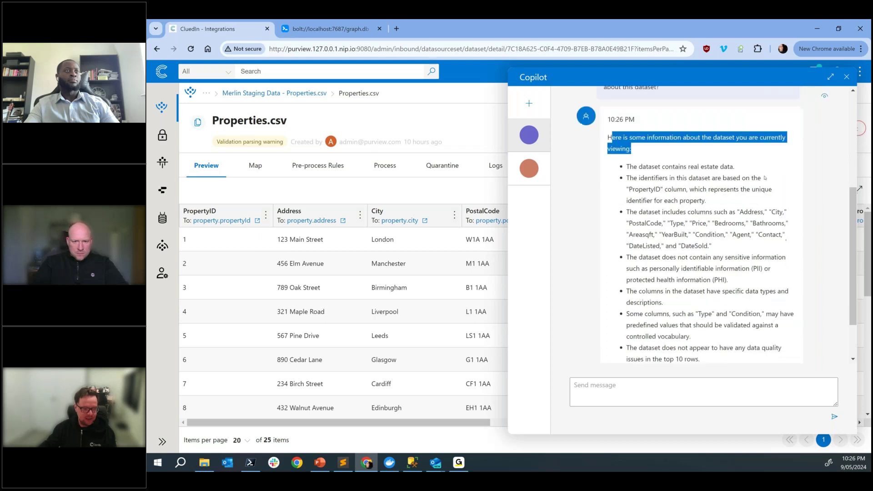
pyautogui.moveTo(699, 165); pyautogui.dragTo(759, 161)
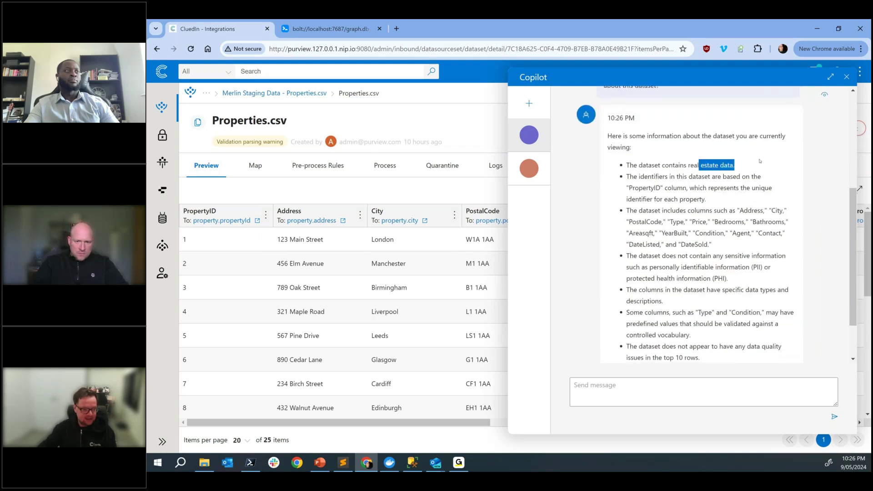
pyautogui.doubleClick(645, 188)
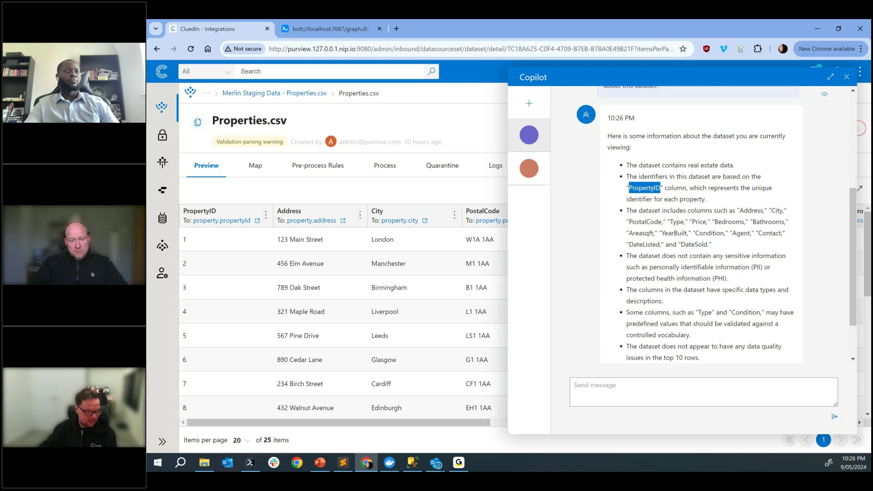
pyautogui.scroll(-1, 645, 187)
pyautogui.moveTo(631, 190); pyautogui.dragTo(709, 213)
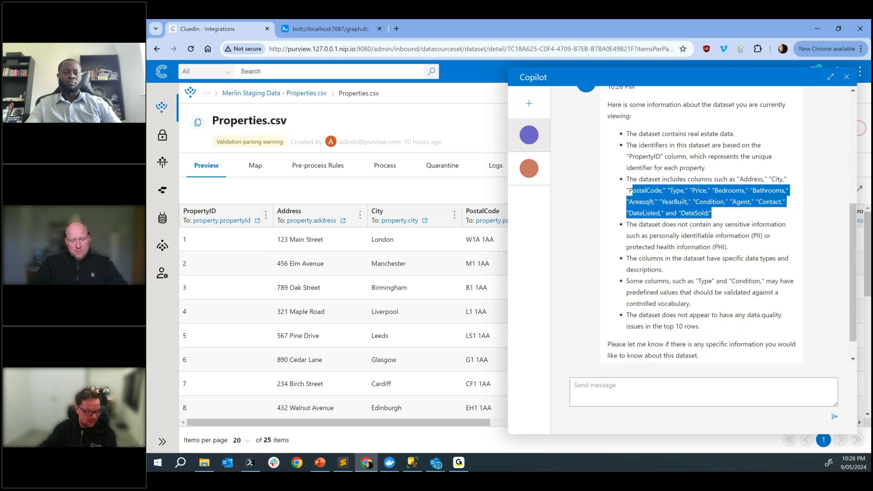
pyautogui.scroll(-1, 709, 213)
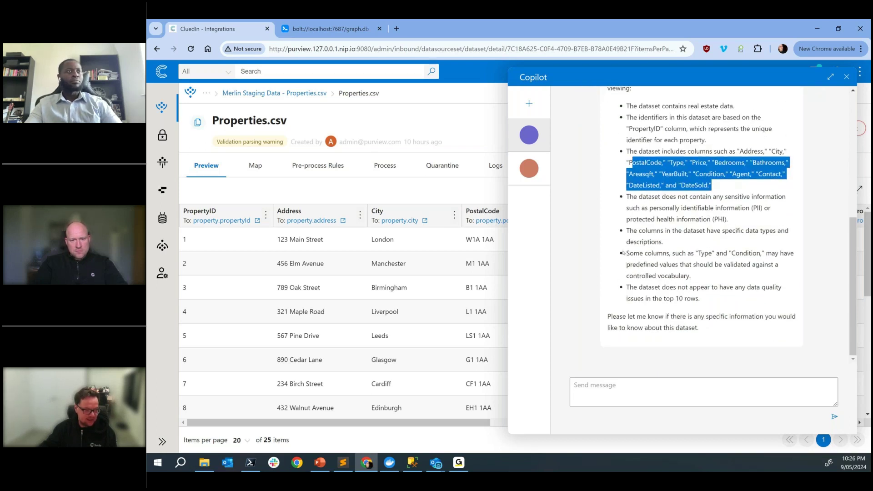
pyautogui.moveTo(625, 253); pyautogui.dragTo(717, 279)
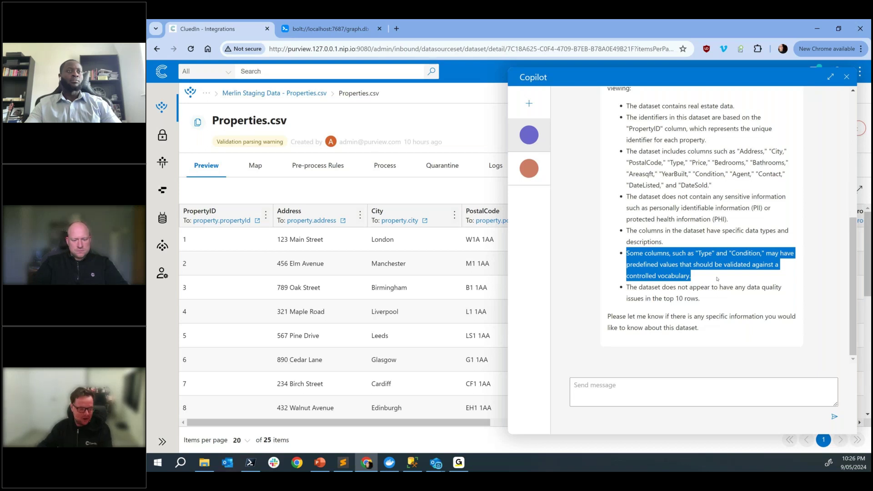
pyautogui.click(846, 77)
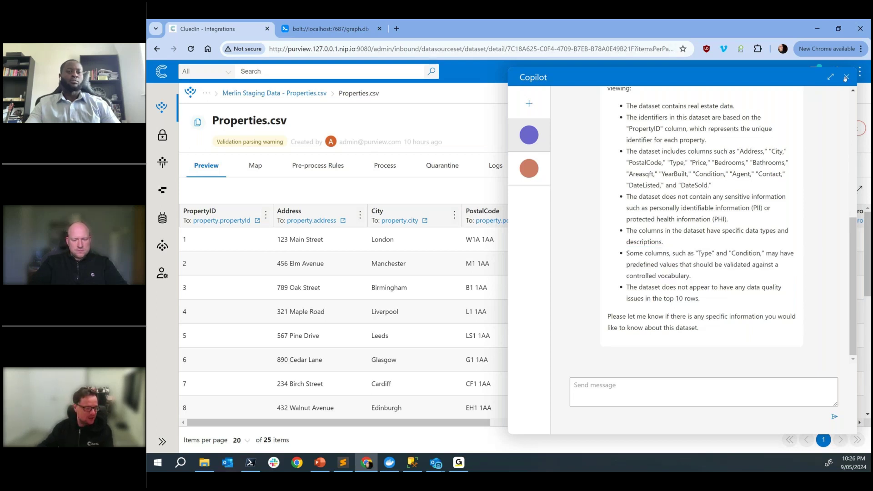
# View the mapping of Properties.csv and highlight the Property entity it maps to
pyautogui.click(246, 167)
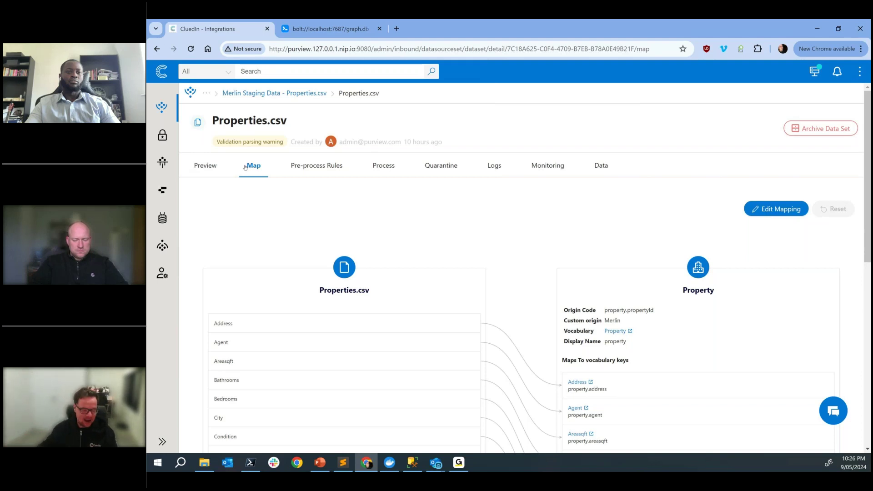
pyautogui.scroll(-1, 398, 164)
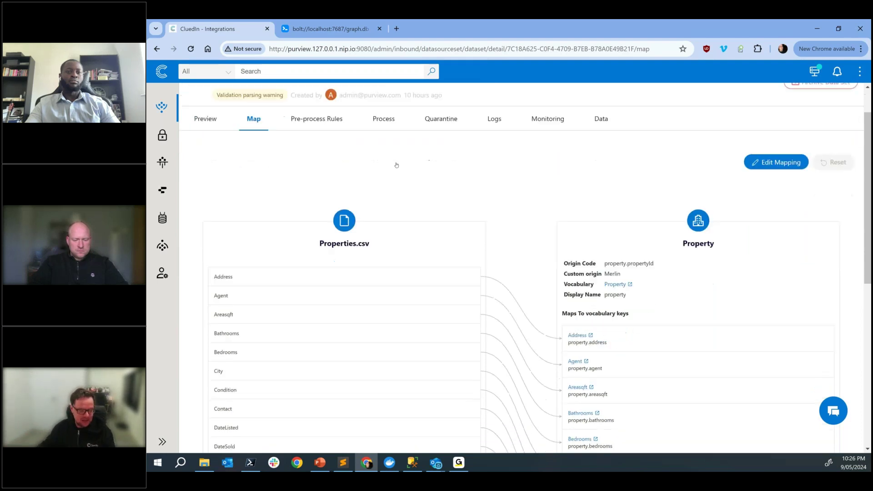
pyautogui.doubleClick(699, 227)
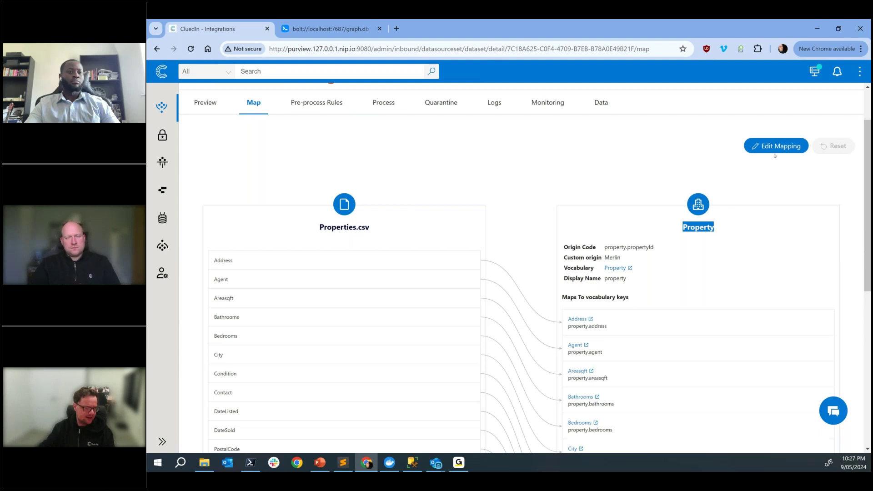
# Open the mapping for editing and examine the entity mapping, expanding the Entity Origin and Entity Codes sections
pyautogui.click(802, 144)
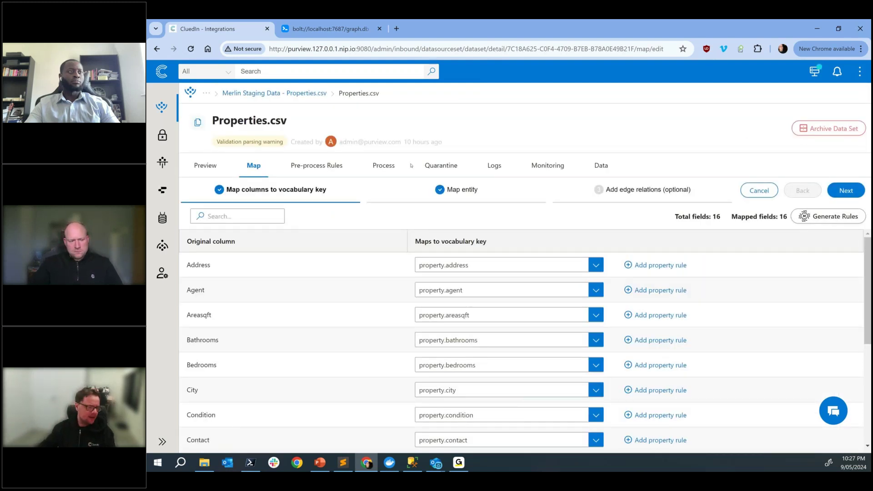
pyautogui.click(480, 194)
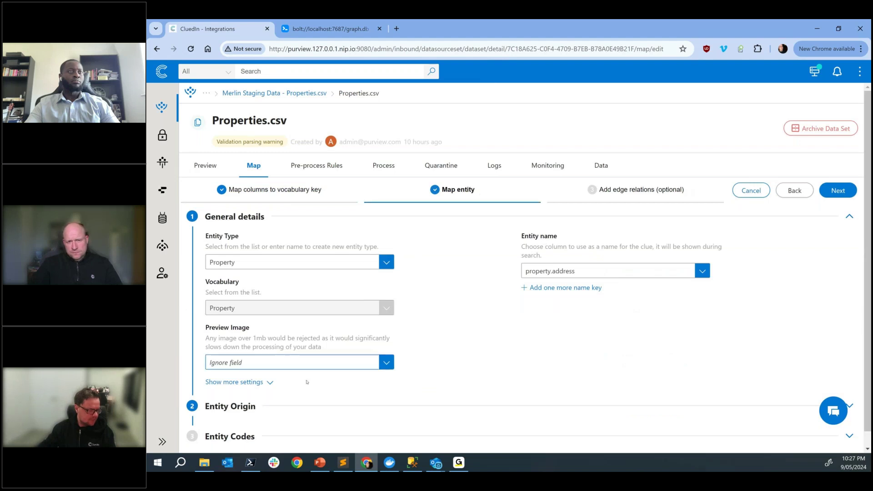
pyautogui.click(230, 406)
pyautogui.scroll(-2, 253, 439)
pyautogui.click(253, 439)
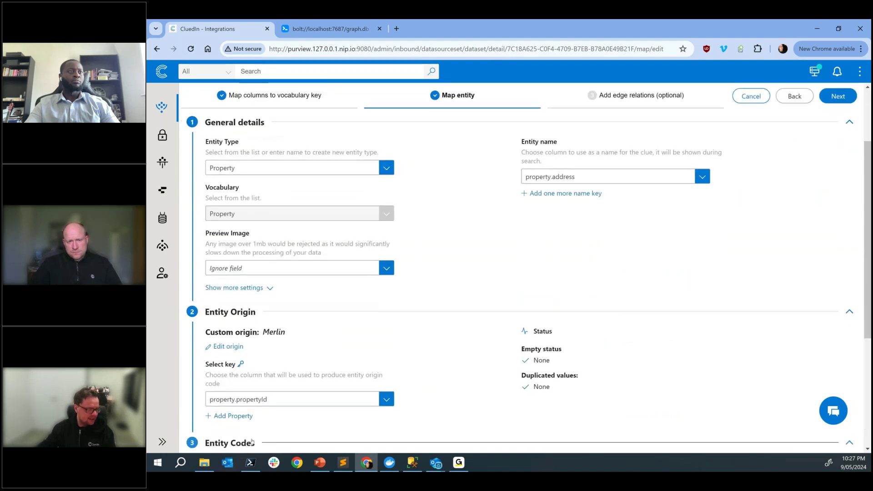
pyautogui.scroll(-3, 253, 439)
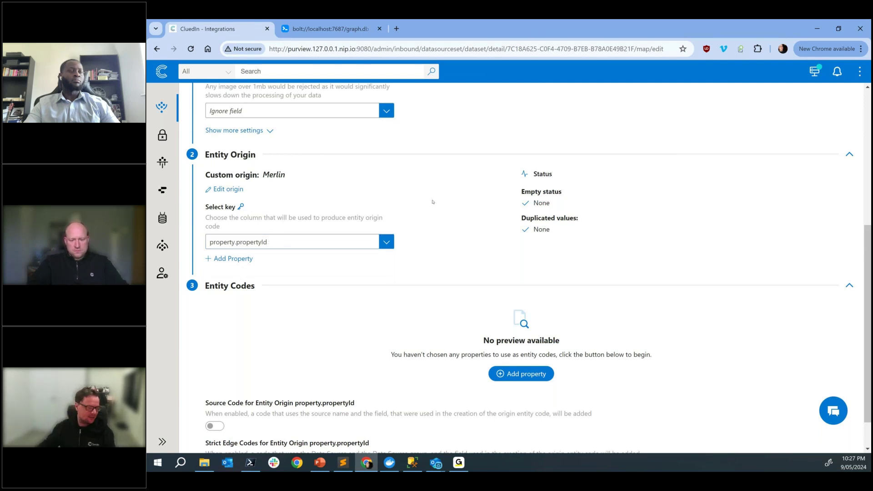
# Proceed to the optional edge relations stage and finish the Properties.csv mapping
pyautogui.scroll(5, 593, 247)
pyautogui.scroll(1, 593, 247)
pyautogui.click(838, 190)
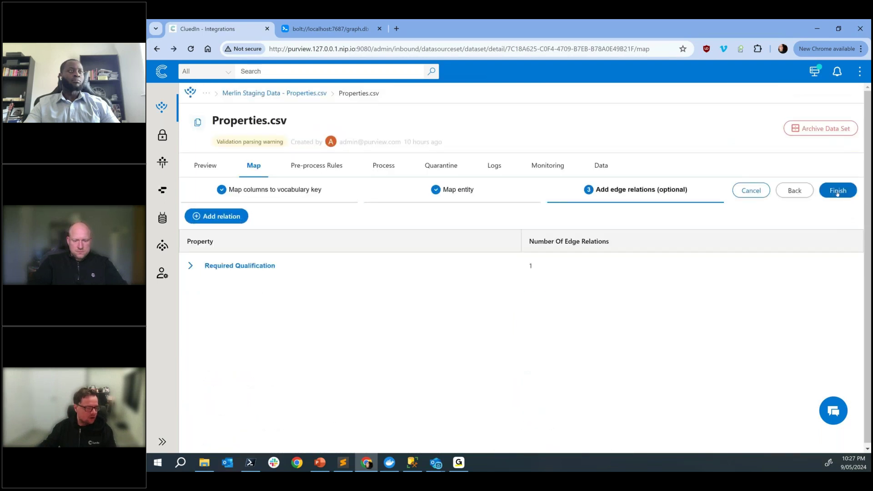
pyautogui.click(838, 190)
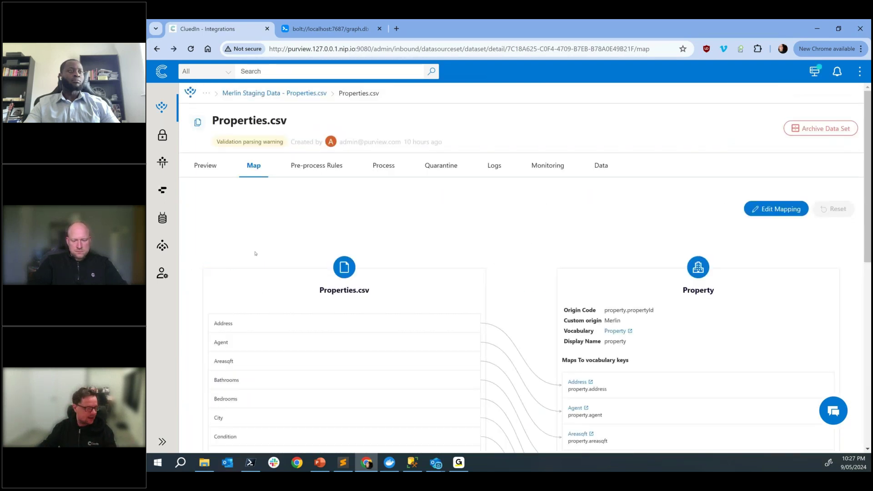
# Return to the list of all data sources and expand the Merlin Staging Data group
pyautogui.click(162, 108)
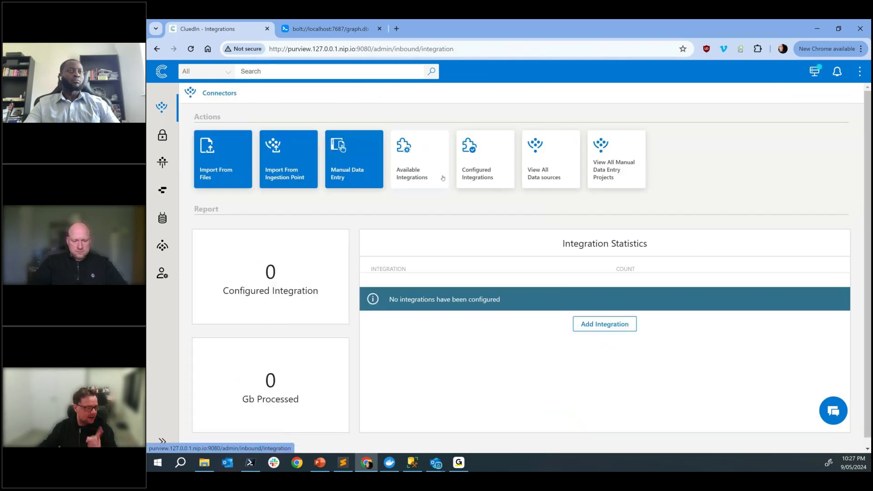
pyautogui.click(215, 173)
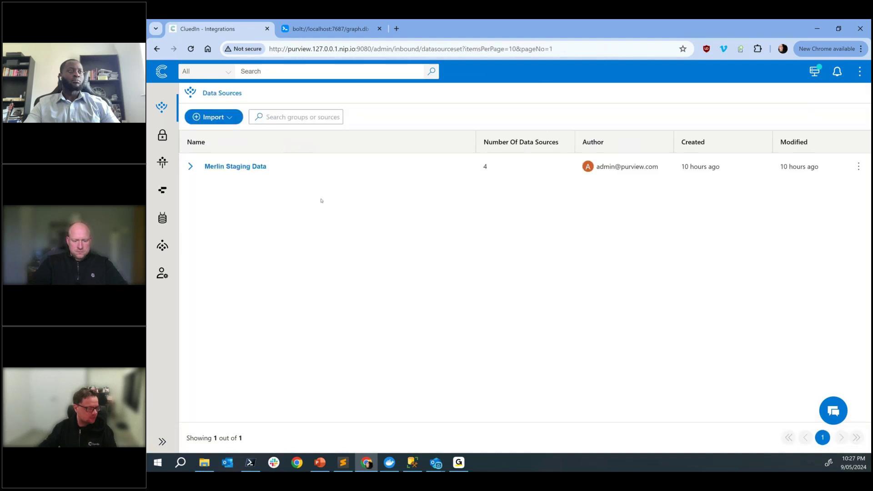
pyautogui.click(217, 171)
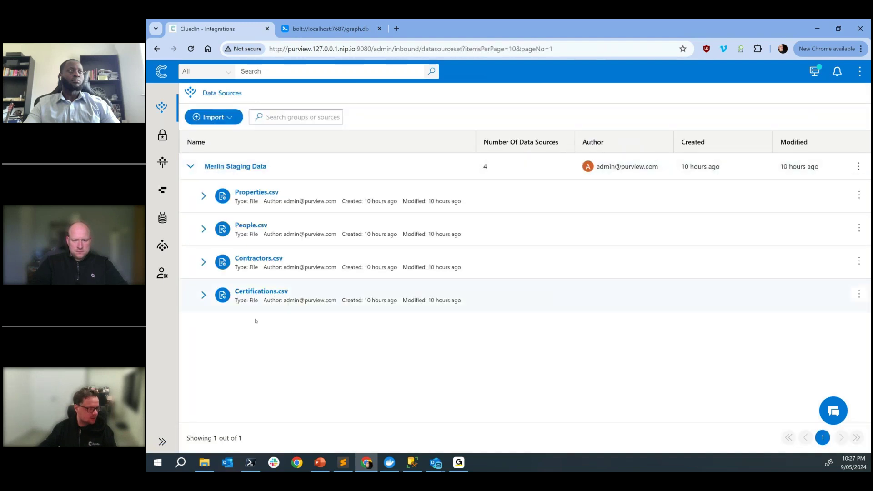
# Open the Contractors.csv data set, view its mapping and highlight the Contractor entity it maps to
pyautogui.click(270, 261)
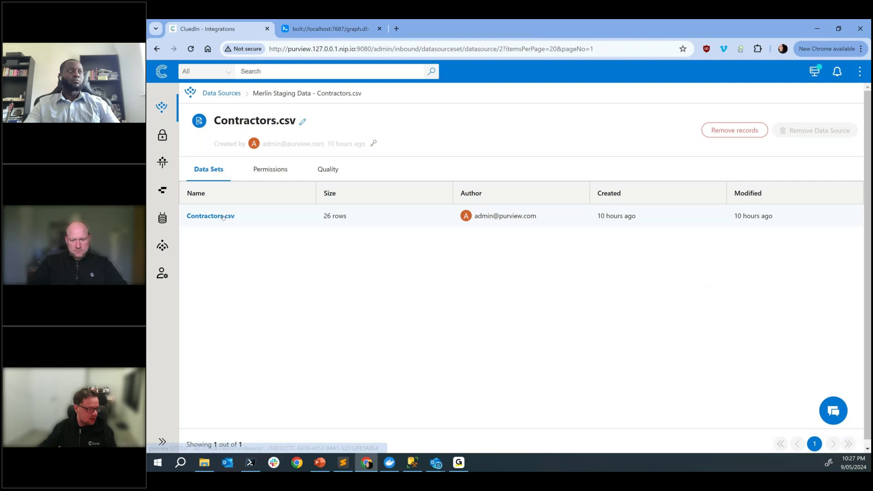
pyautogui.click(224, 217)
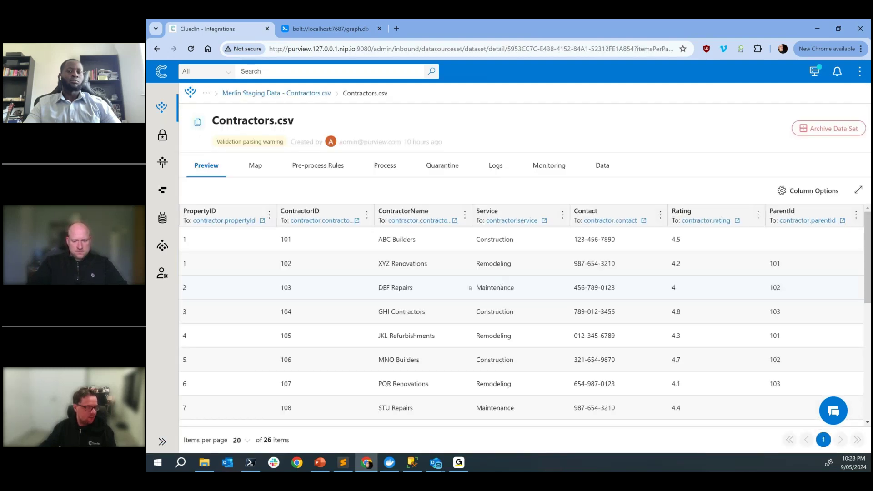
pyautogui.click(256, 166)
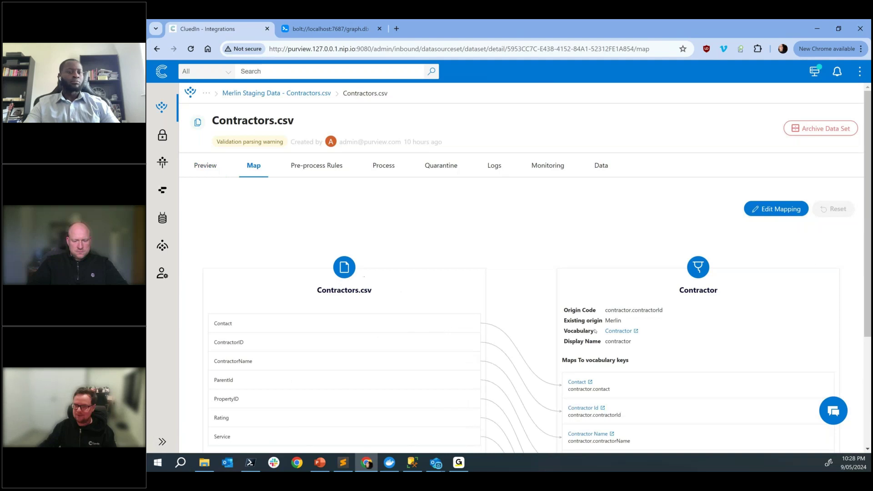
pyautogui.doubleClick(706, 291)
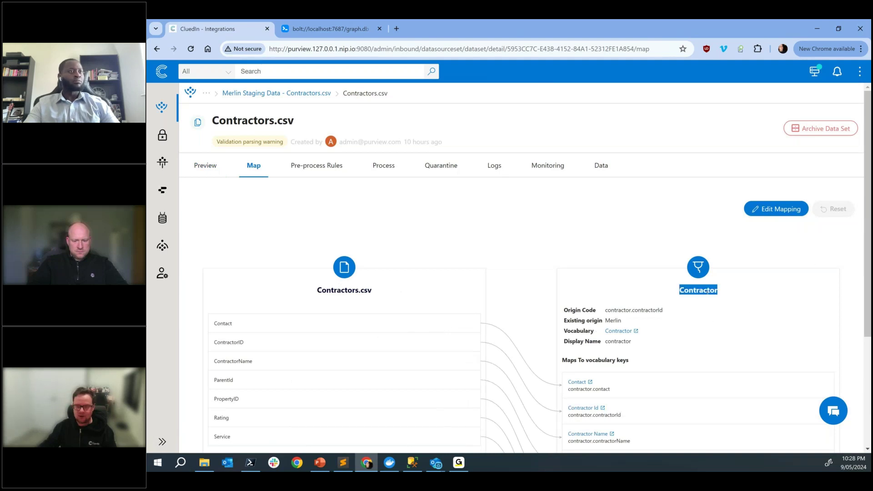
# Open the Contractors.csv mapping for editing and review its entity mapping, origin key and optional edge relations
pyautogui.click(781, 209)
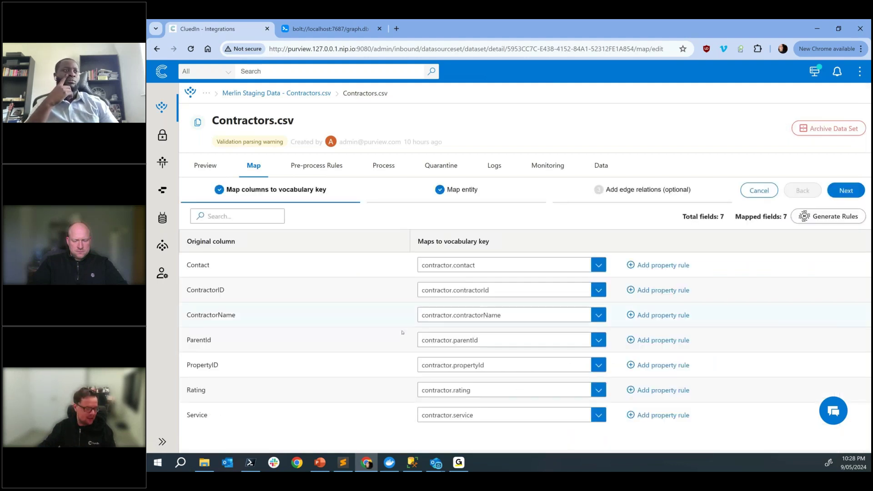
pyautogui.click(248, 407)
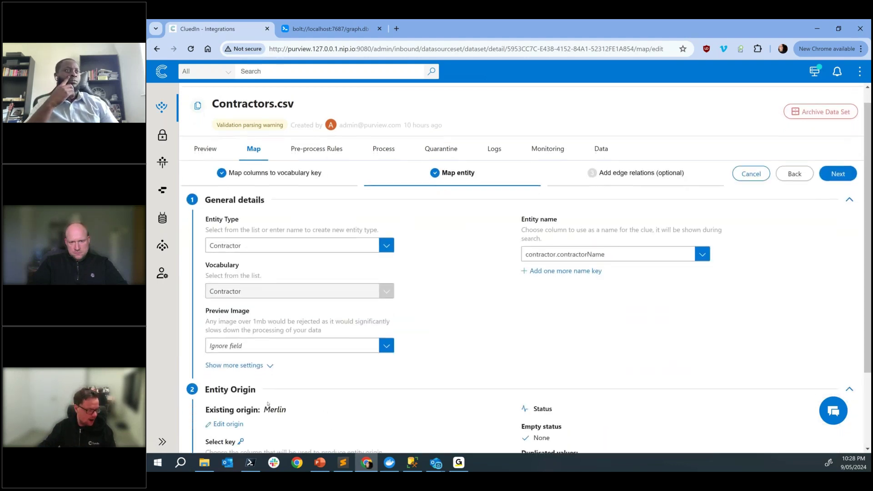
pyautogui.scroll(-2, 268, 416)
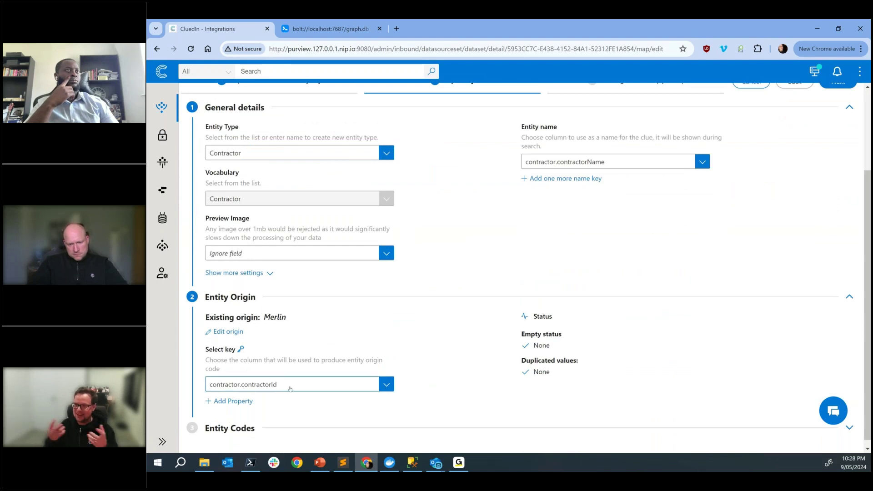
pyautogui.scroll(2, 455, 272)
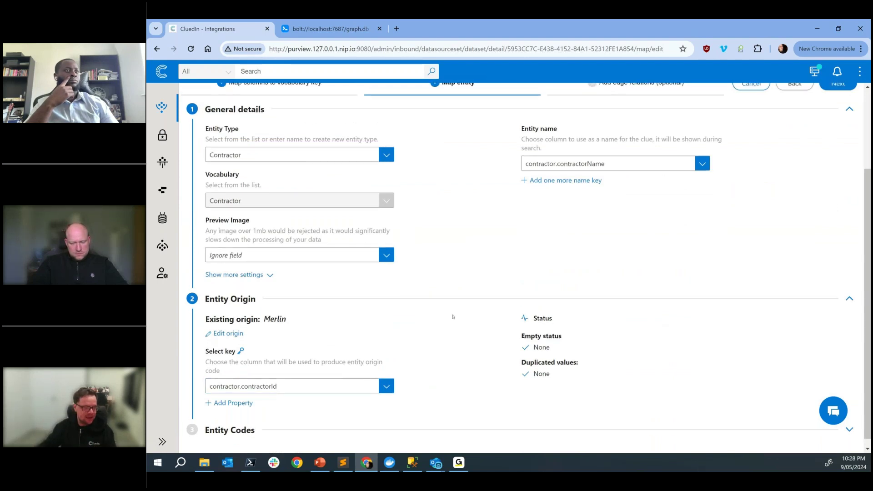
pyautogui.click(665, 186)
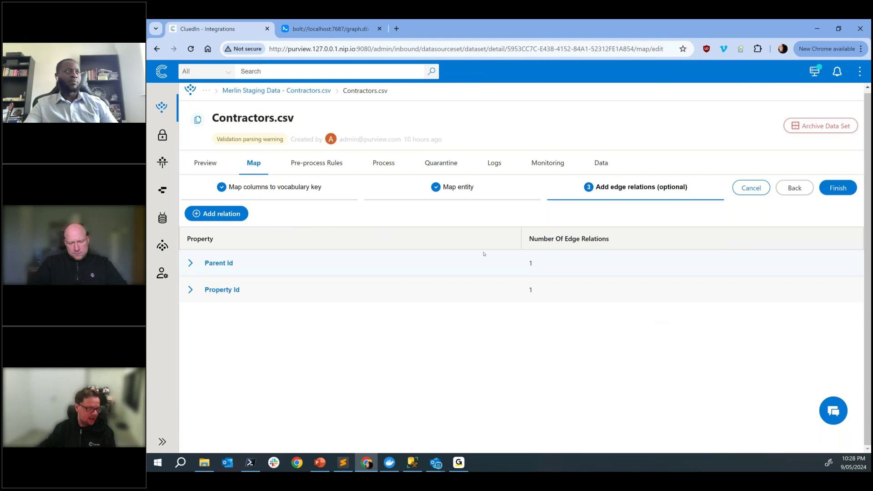
# Return to the Contractors.csv data preview and highlight the ContractorID of ABC Builders in the first row
pyautogui.click(212, 173)
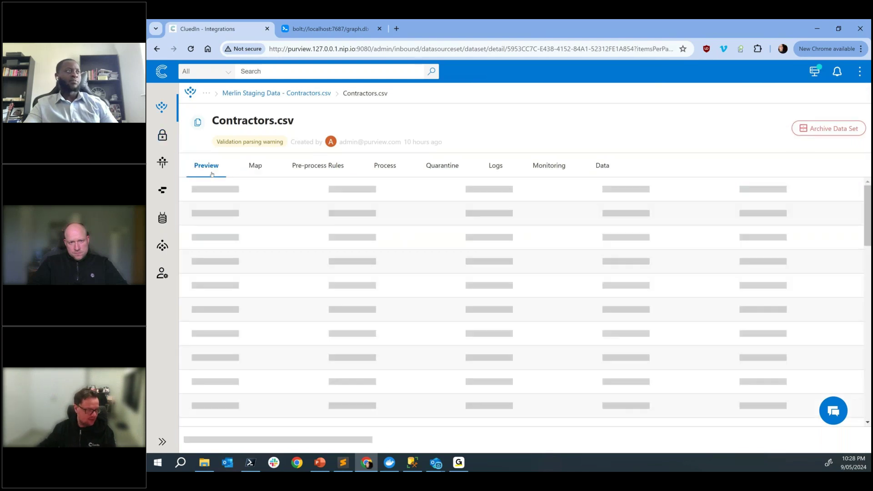
pyautogui.doubleClick(308, 429)
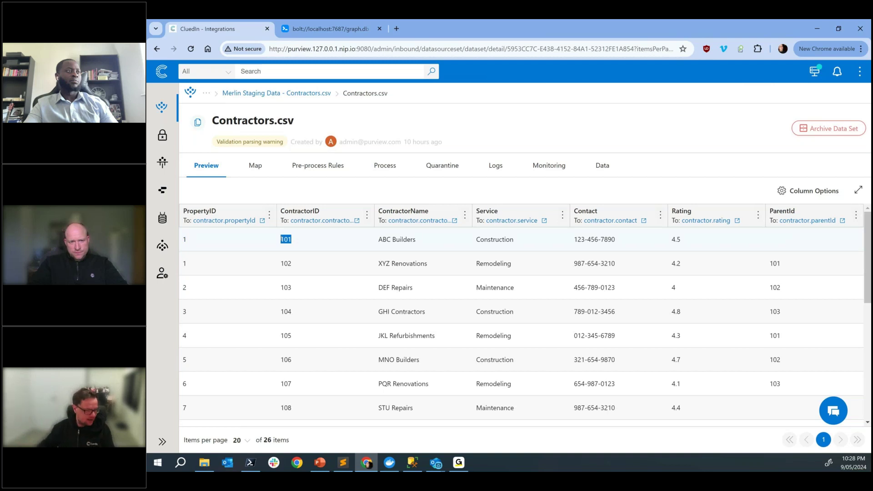
pyautogui.click(637, 423)
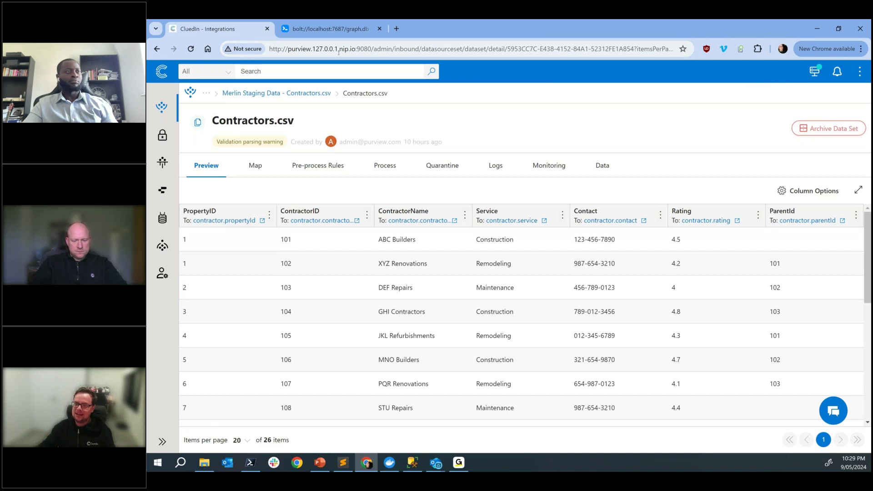
# Open the Global Data Model in the governance area and examine its entity relations, moving the Employee node slightly
pyautogui.click(162, 135)
pyautogui.click(551, 198)
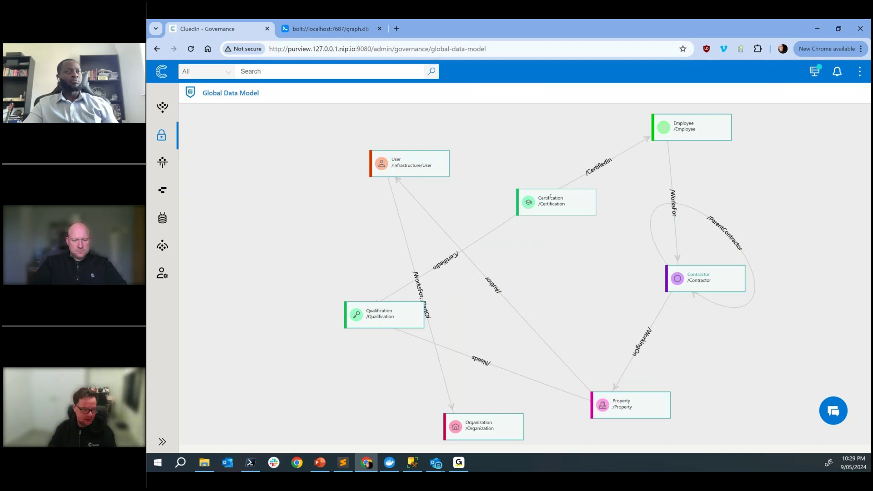
pyautogui.click(619, 409)
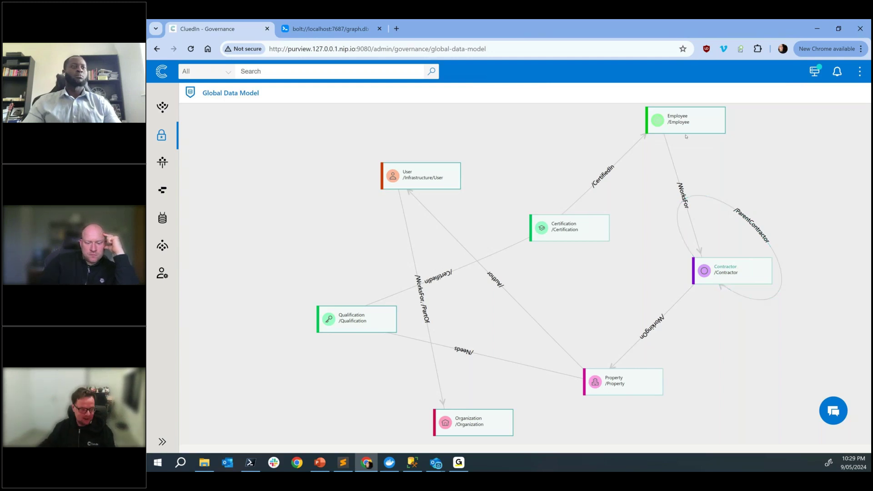
pyautogui.moveTo(677, 122); pyautogui.dragTo(674, 140)
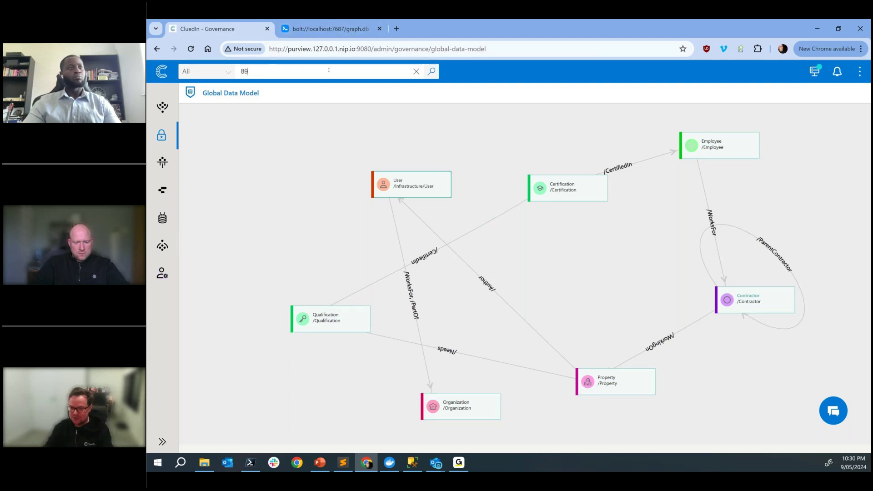
# Search for 890 Cedar Lane, open that property record and view its relations graph
pyautogui.write('0')
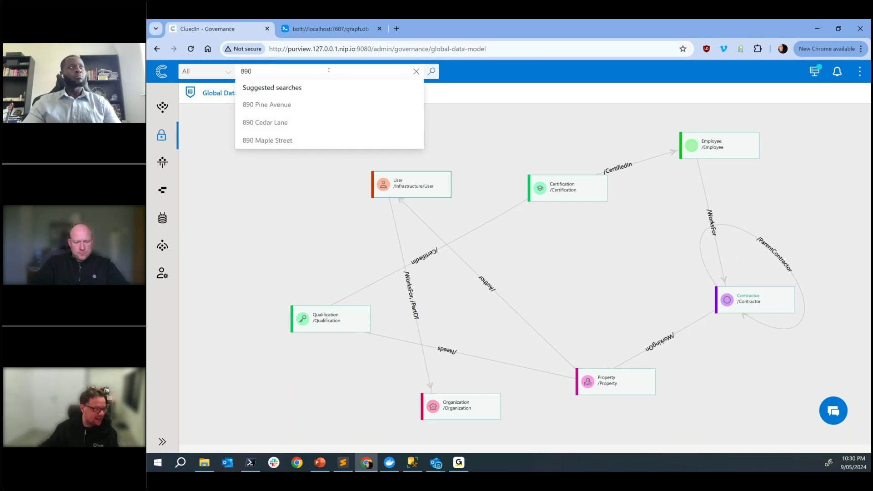
pyautogui.click(326, 124)
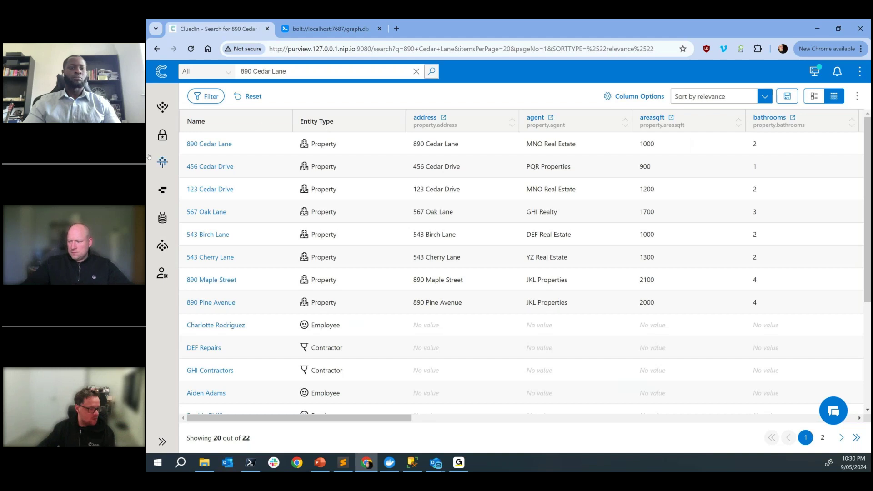
pyautogui.click(211, 150)
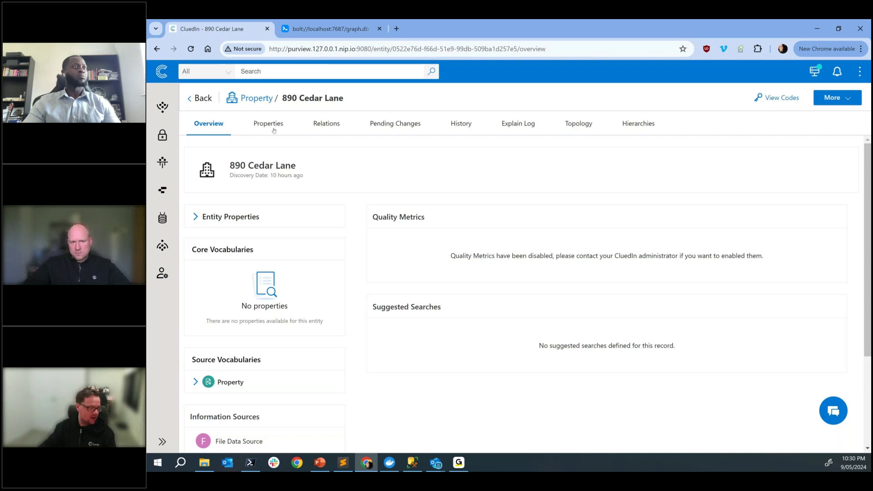
pyautogui.click(312, 123)
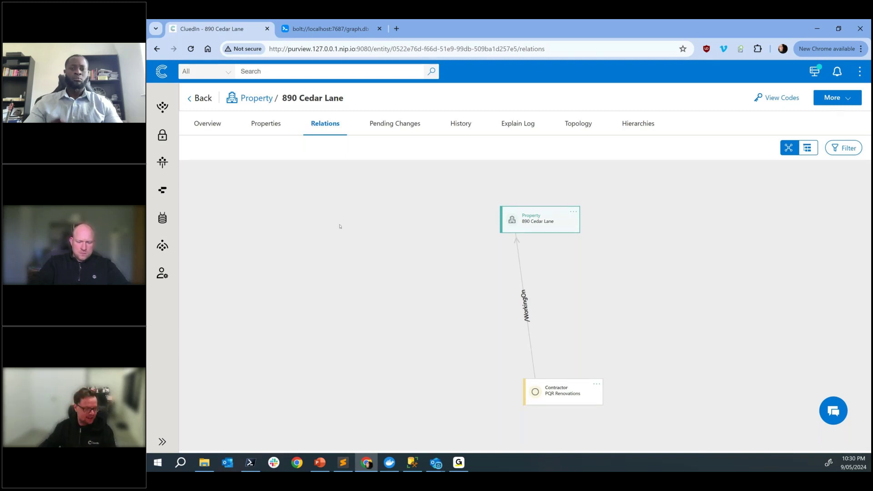
# Move the PQR Renovations contractor node away from the property and expand its record in the relations graph
pyautogui.moveTo(564, 391); pyautogui.dragTo(634, 314)
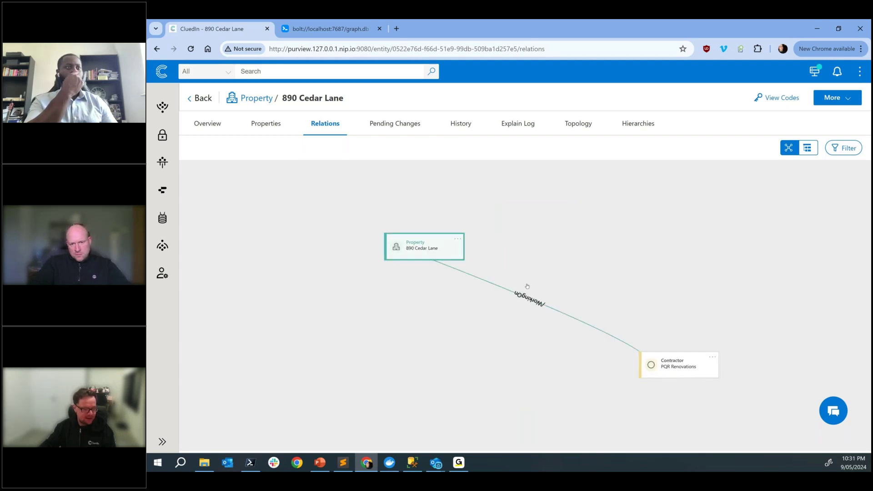
pyautogui.click(708, 355)
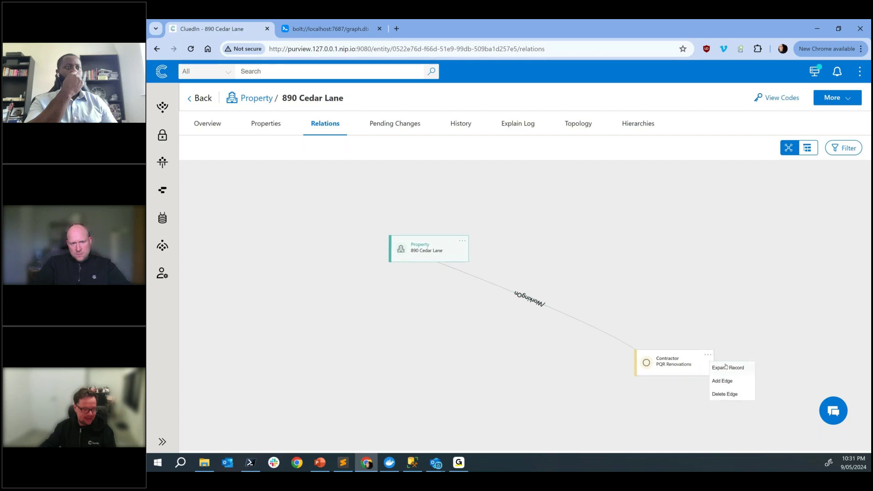
pyautogui.click(726, 368)
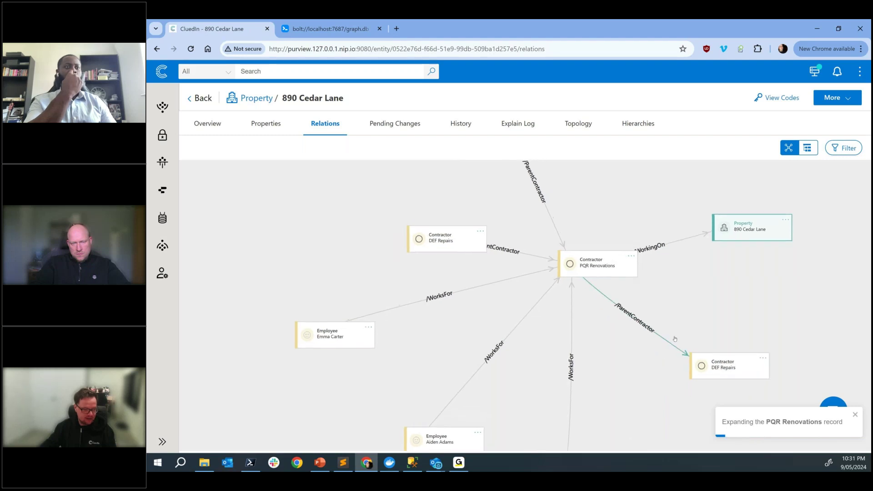
# Check the details of the employee directly below PQR Renovations and expand that employee's record in the relations graph
pyautogui.scroll(-3, 602, 399)
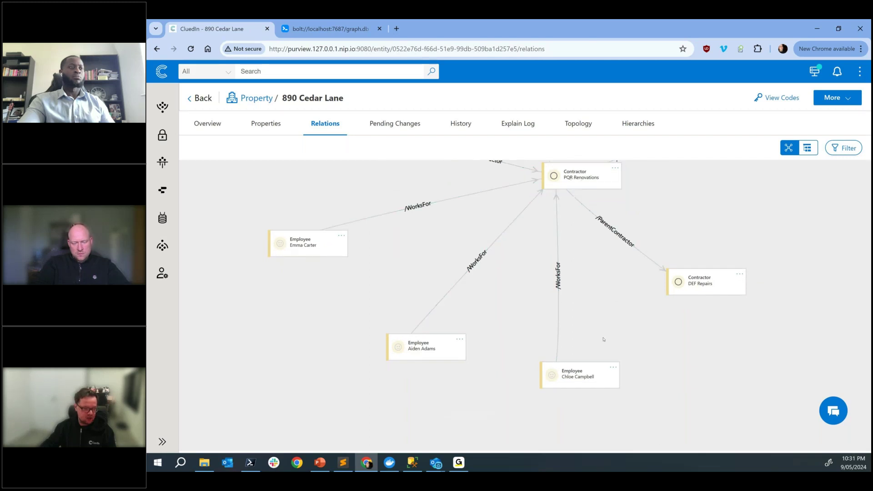
pyautogui.click(611, 368)
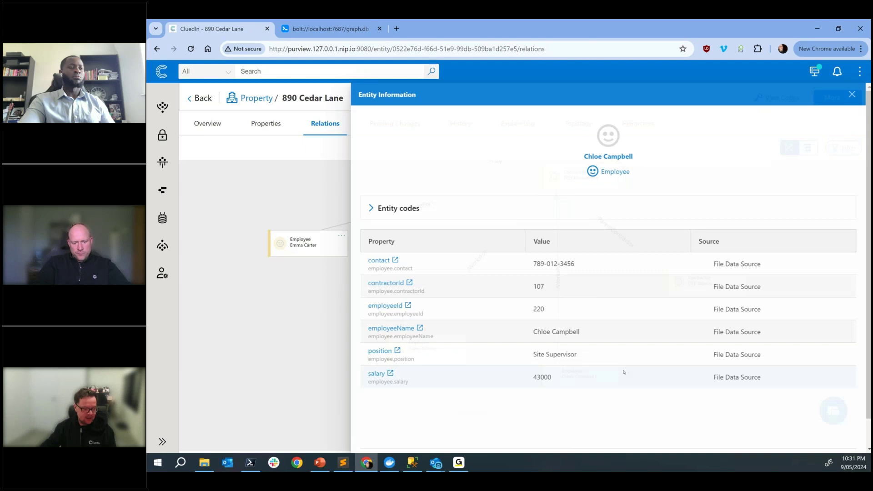
pyautogui.click(849, 96)
pyautogui.click(616, 368)
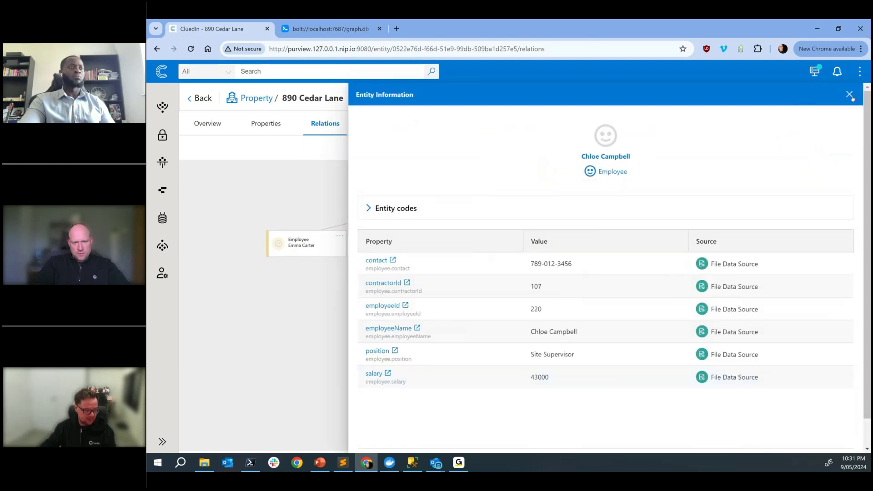
pyautogui.click(850, 95)
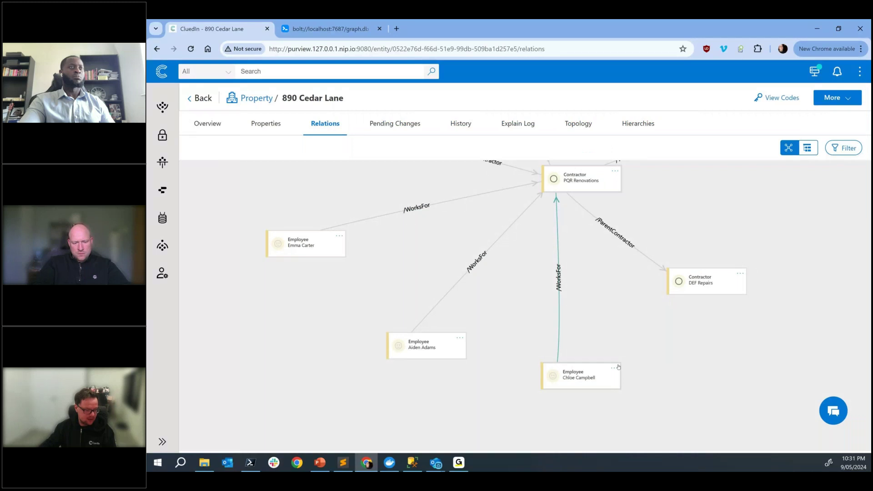
pyautogui.click(617, 370)
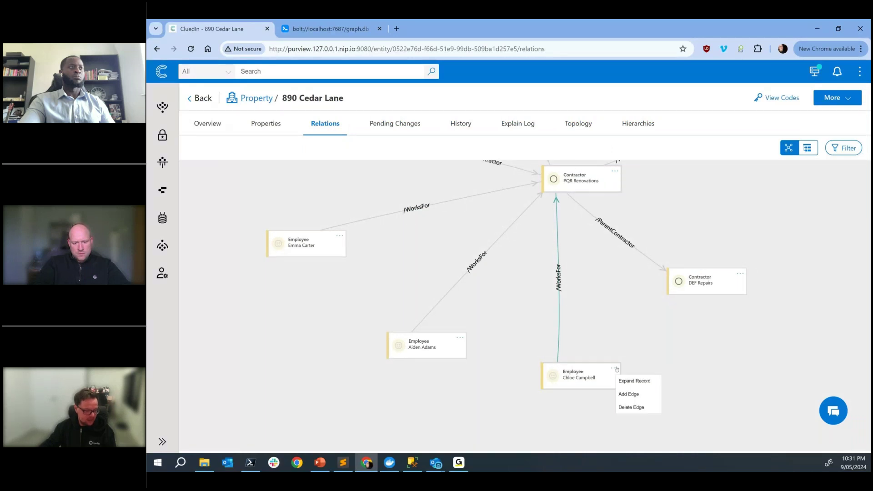
pyautogui.click(587, 380)
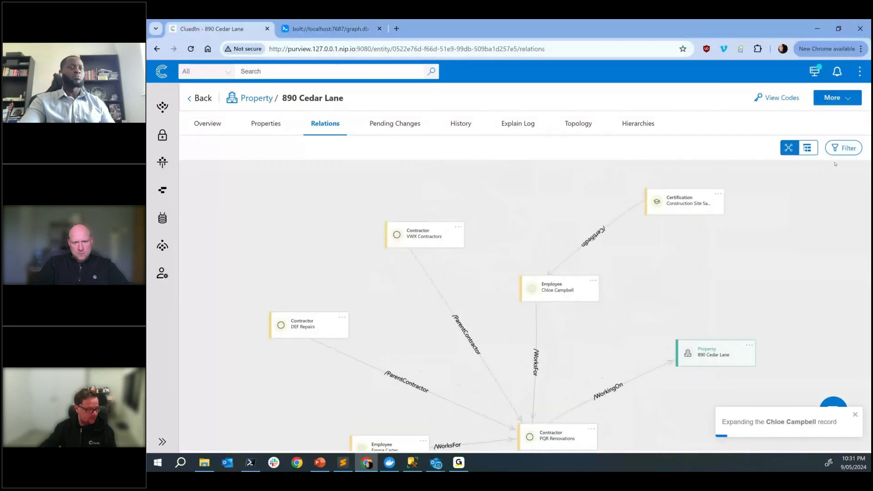
# Adjust the graph filter to include qualification records, then move and expand the certification linked to the employee
pyautogui.click(844, 148)
pyautogui.click(196, 215)
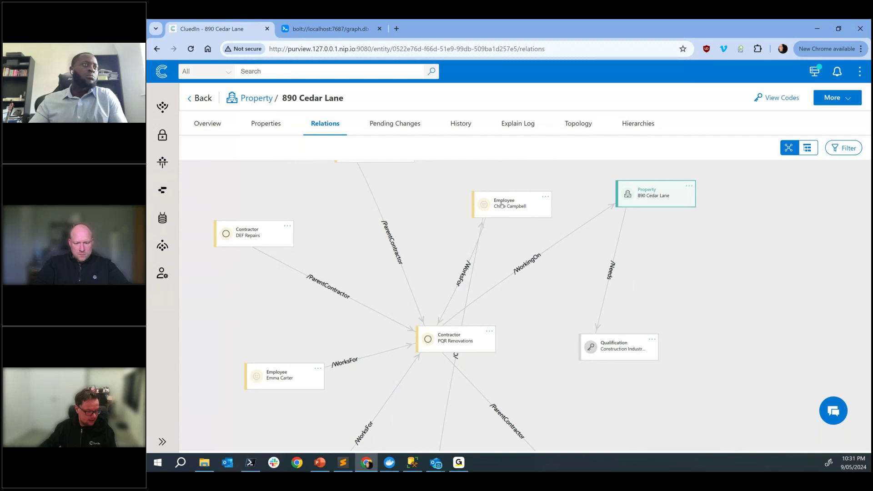
pyautogui.moveTo(506, 319); pyautogui.dragTo(655, 396)
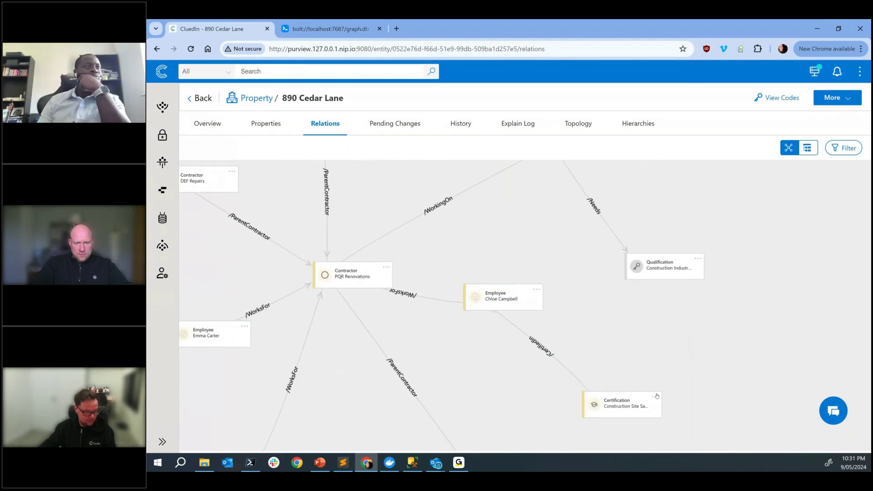
pyautogui.click(654, 395)
pyautogui.click(681, 413)
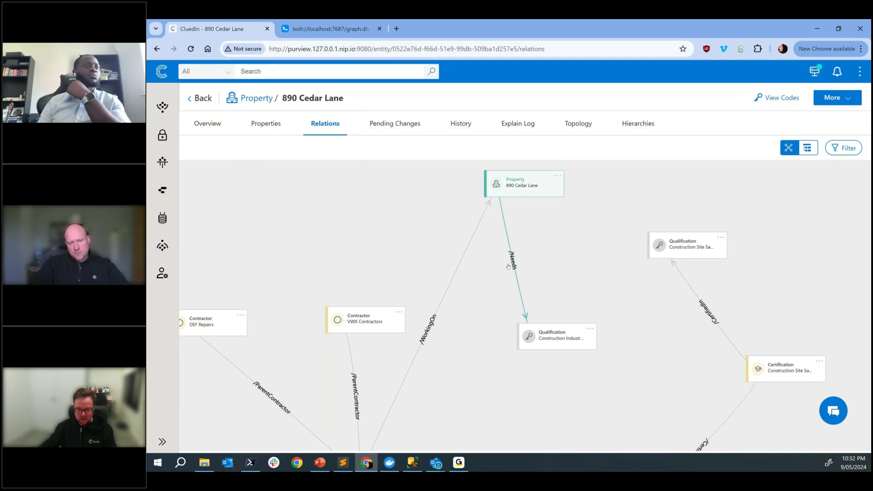
# Examine the Needs relation of 890 Cedar Lane and open the entity information of its Construction Industry Training Board qualification
pyautogui.scroll(4, 509, 268)
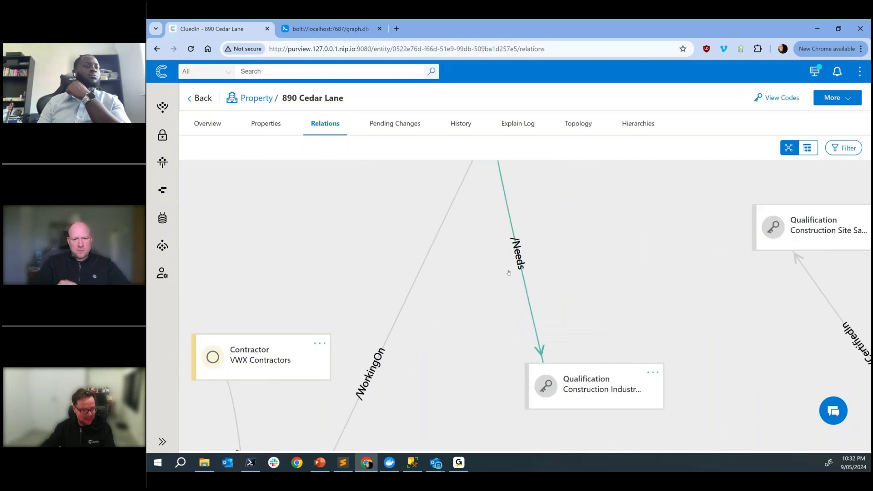
pyautogui.scroll(3, 508, 272)
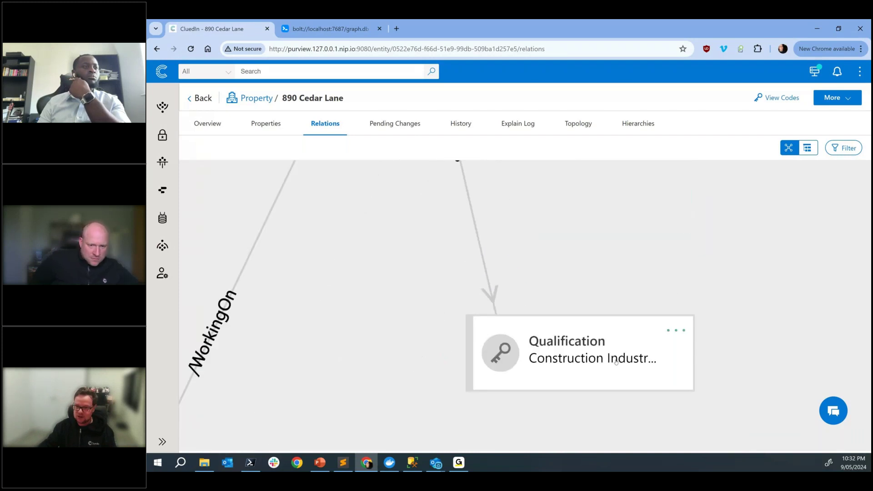
pyautogui.scroll(-5, 617, 361)
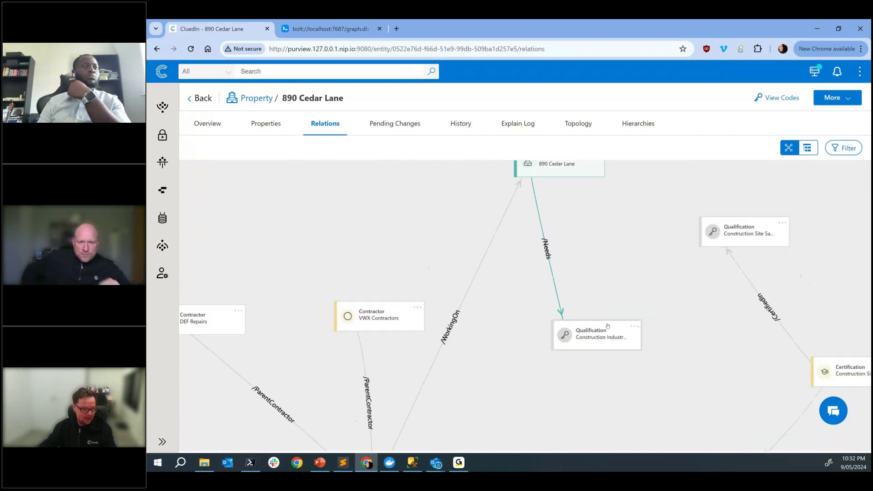
pyautogui.click(601, 329)
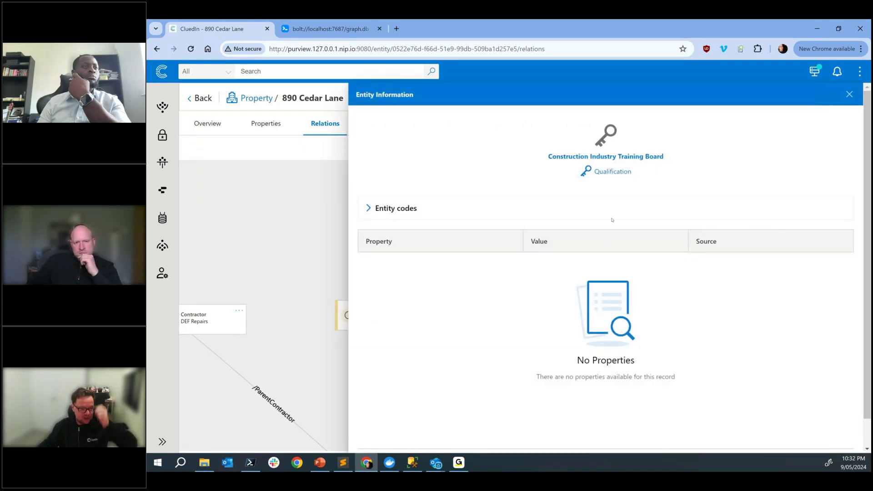
# Check the entity information of the Construction Site Safety qualification and return to the relations graph
pyautogui.click(849, 96)
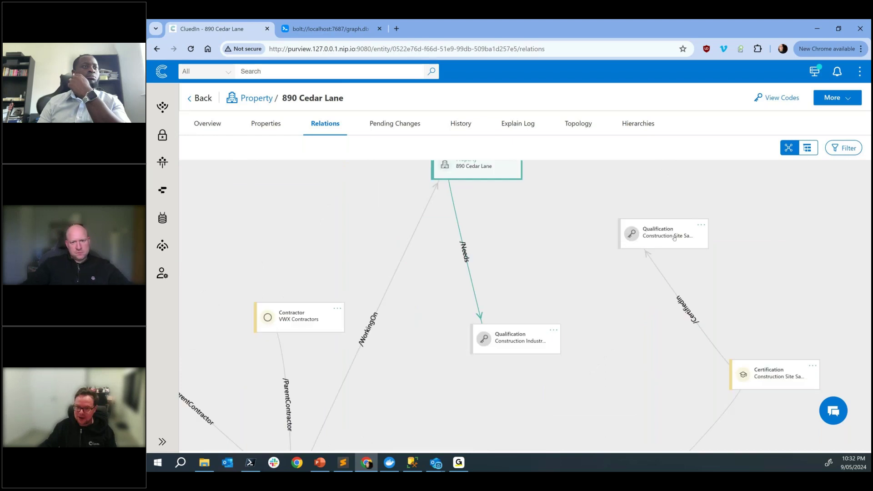
pyautogui.click(674, 237)
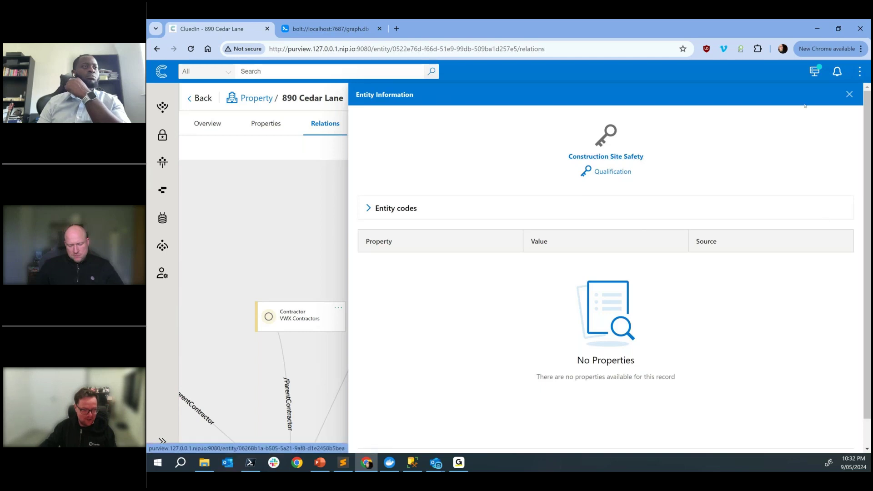
pyautogui.click(849, 95)
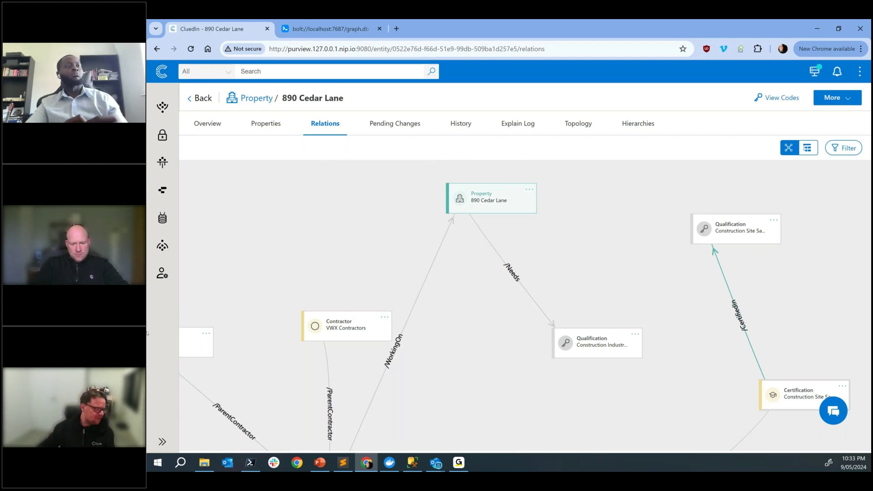
# Open the Properties.csv data set from the Merlin Staging Data source in preview
pyautogui.click(163, 107)
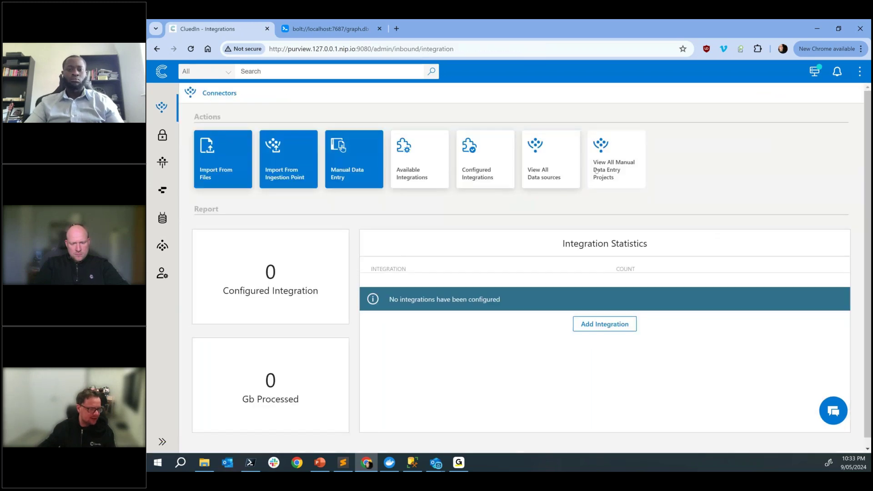
pyautogui.click(569, 173)
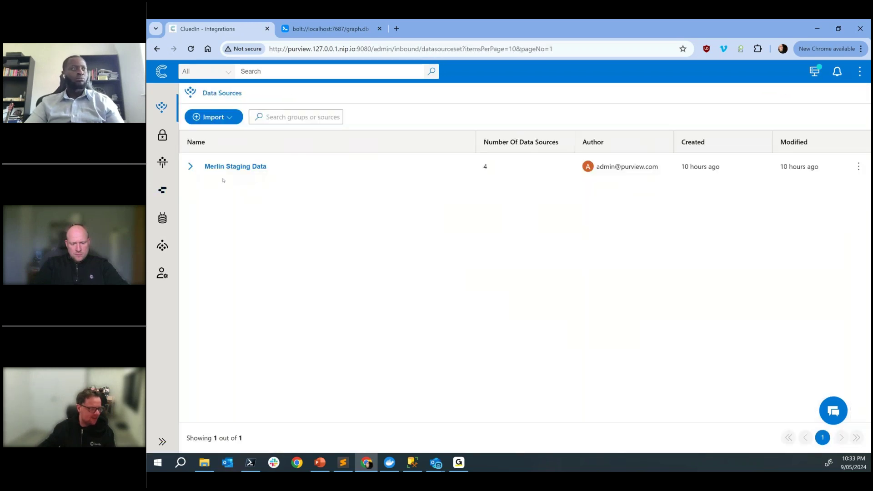
pyautogui.click(268, 193)
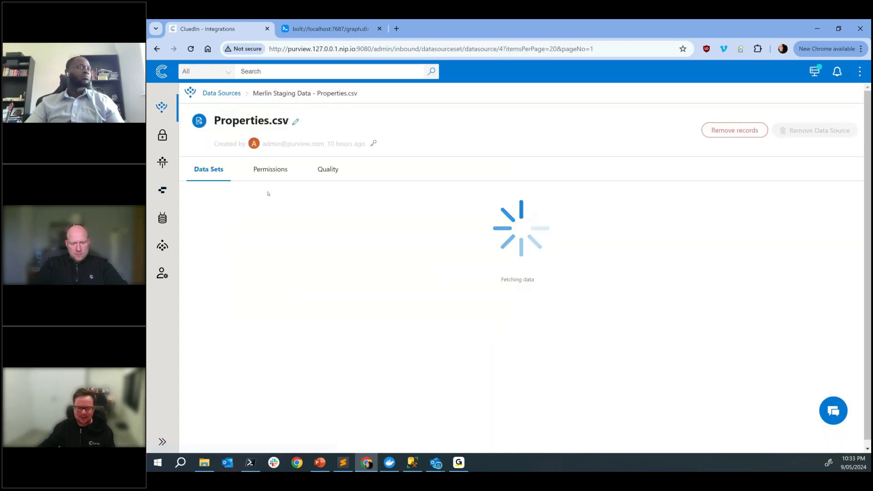
pyautogui.click(210, 218)
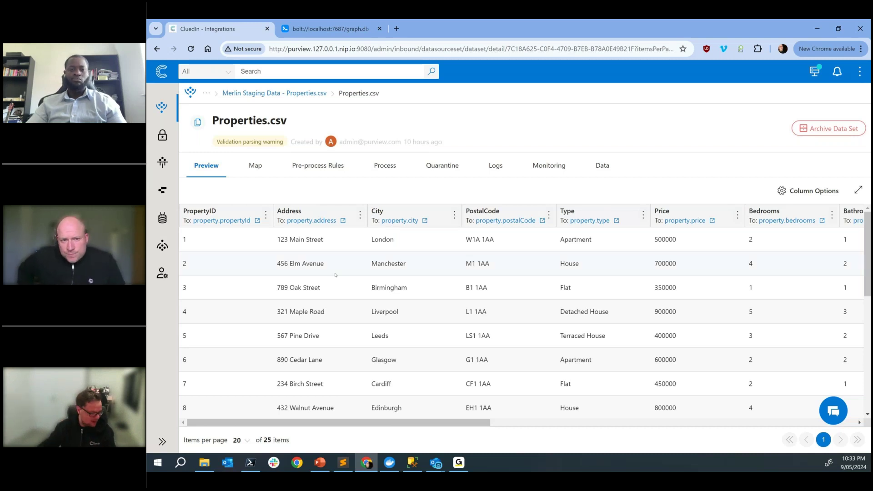
# Compare the Address and PostalCode values of the records with PropertyID 1 and 9 in Properties.csv
pyautogui.moveTo(182, 239); pyautogui.dragTo(373, 252)
pyautogui.tripleClick(348, 239)
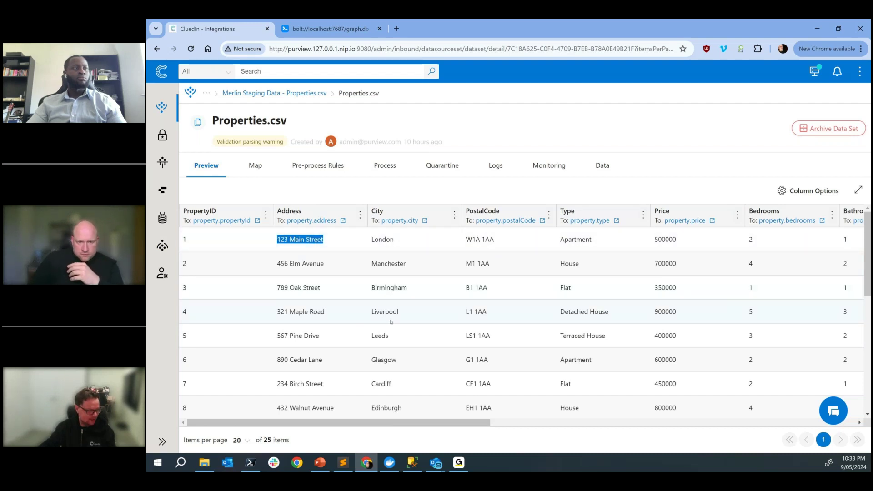
pyautogui.scroll(-3, 391, 321)
pyautogui.tripleClick(300, 367)
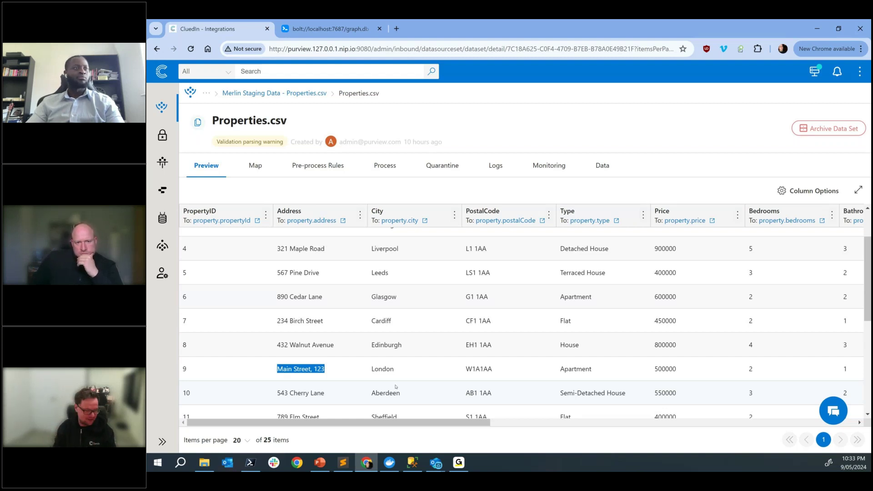
pyautogui.scroll(3, 479, 298)
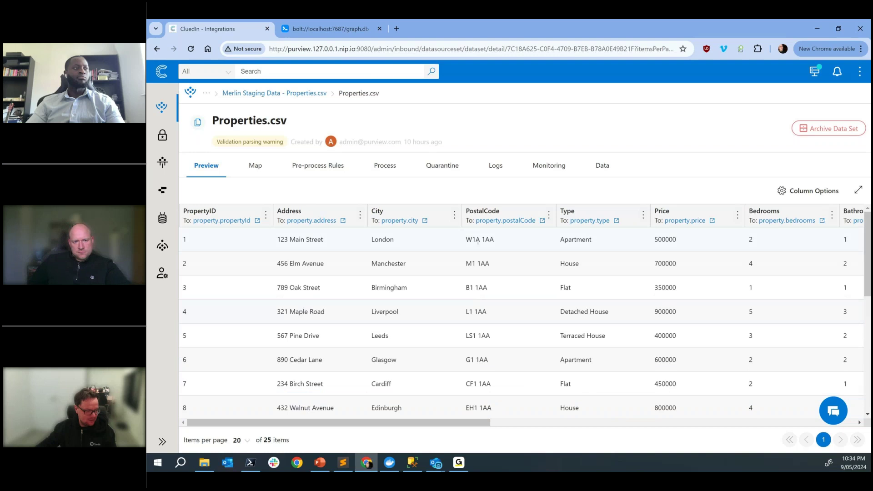
pyautogui.scroll(-3, 478, 241)
pyautogui.scroll(-2, 478, 380)
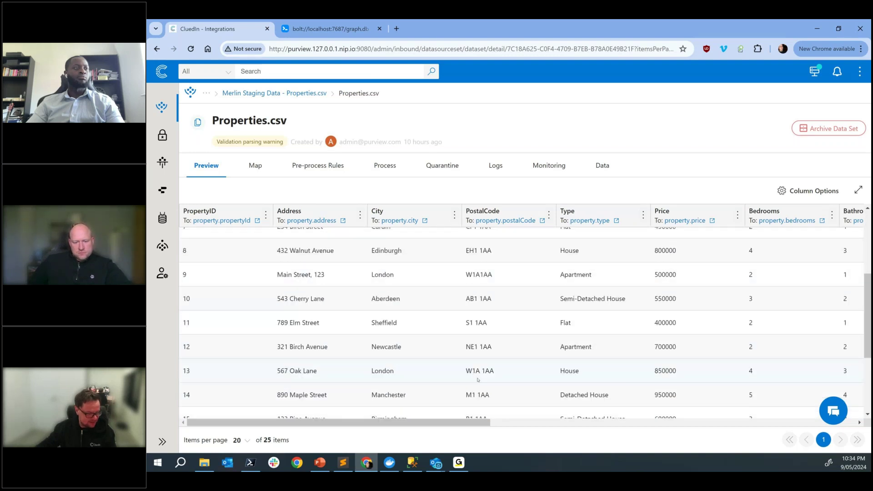
pyautogui.scroll(1, 481, 359)
pyautogui.doubleClick(485, 306)
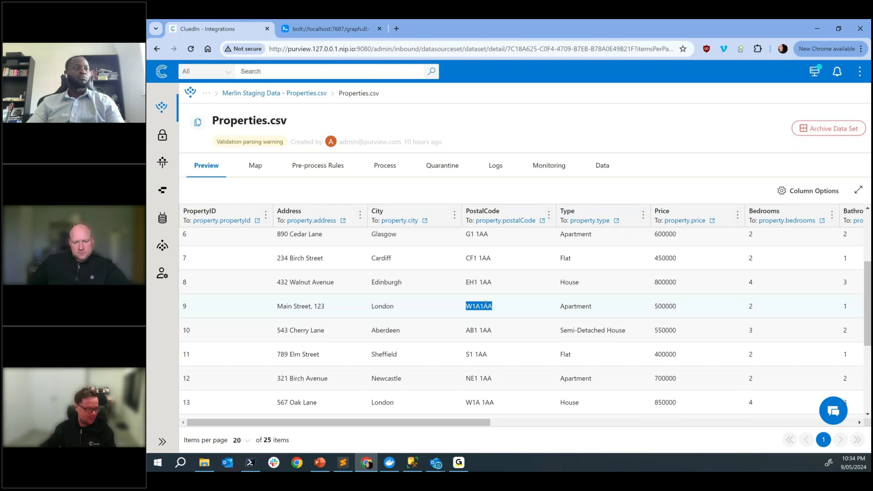
# Open the Same Properties deduplication project and expand its Address and Type matching rule
pyautogui.click(162, 218)
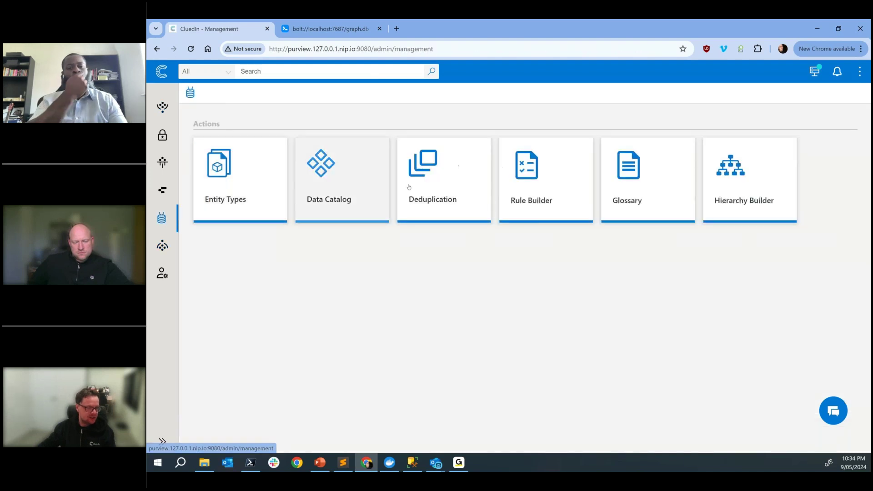
pyautogui.click(430, 182)
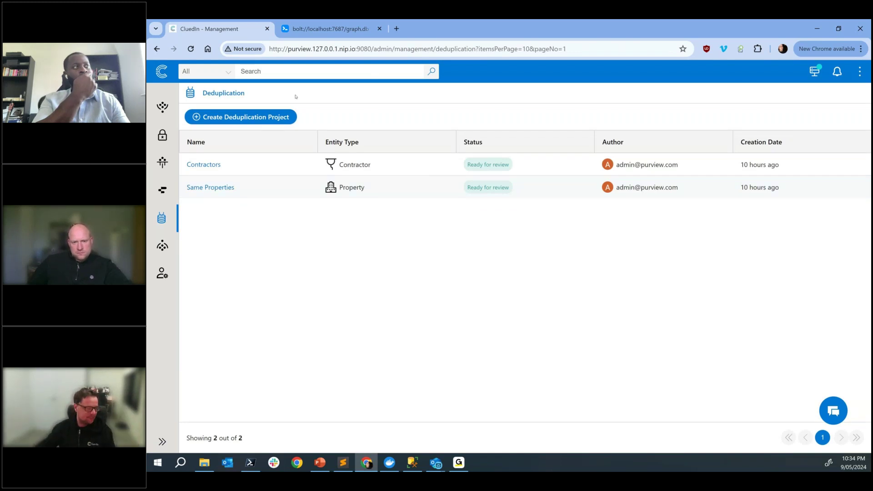
pyautogui.click(223, 188)
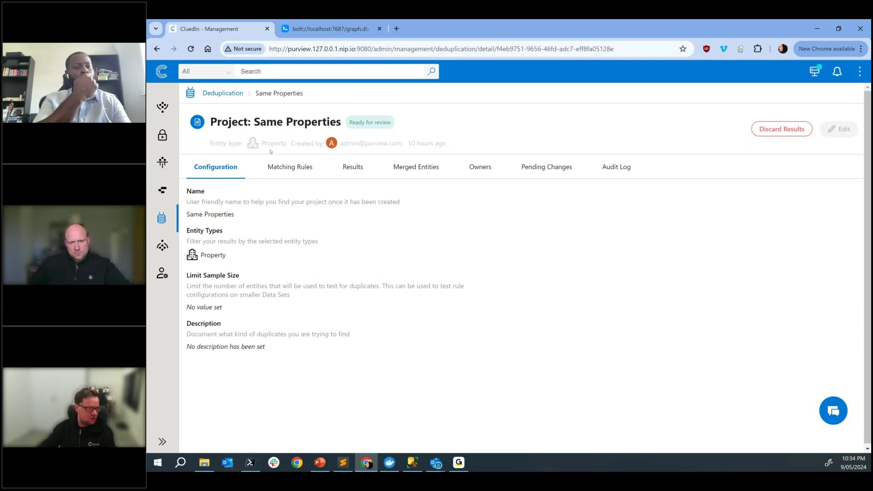
pyautogui.click(290, 173)
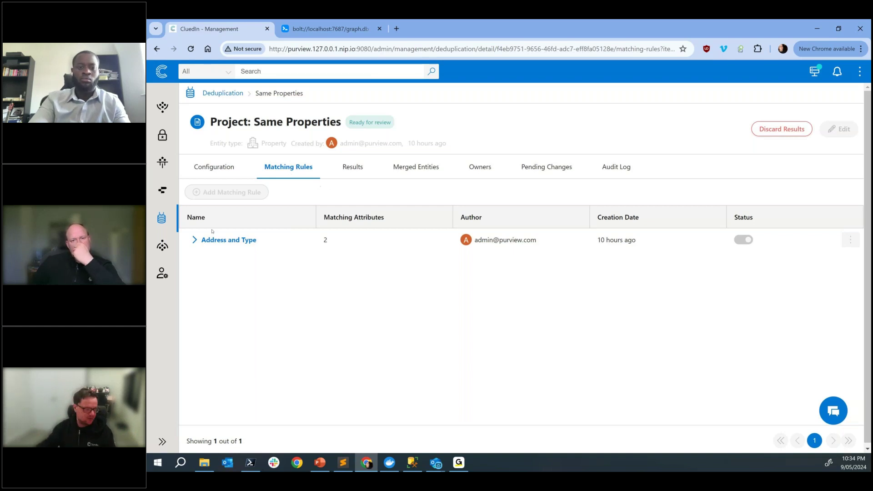
pyautogui.click(194, 240)
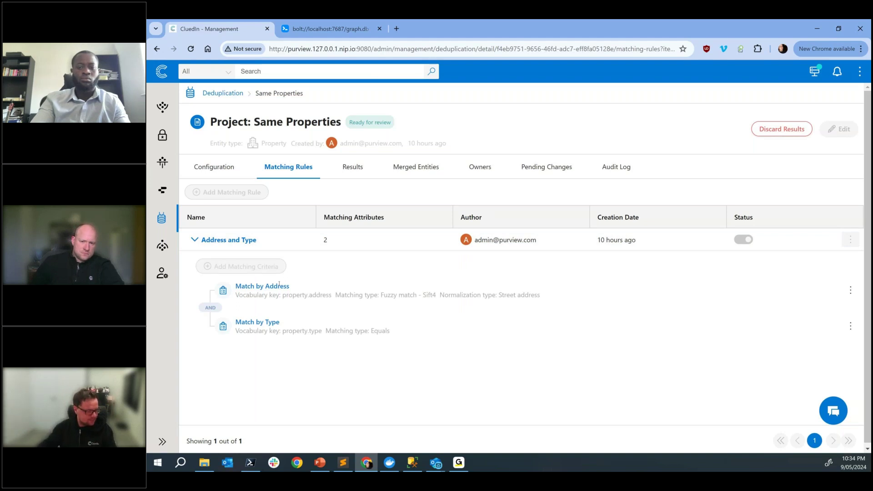
# Review the threshold and normalization settings of the Match by Address criterion, then close its details
pyautogui.click(851, 290)
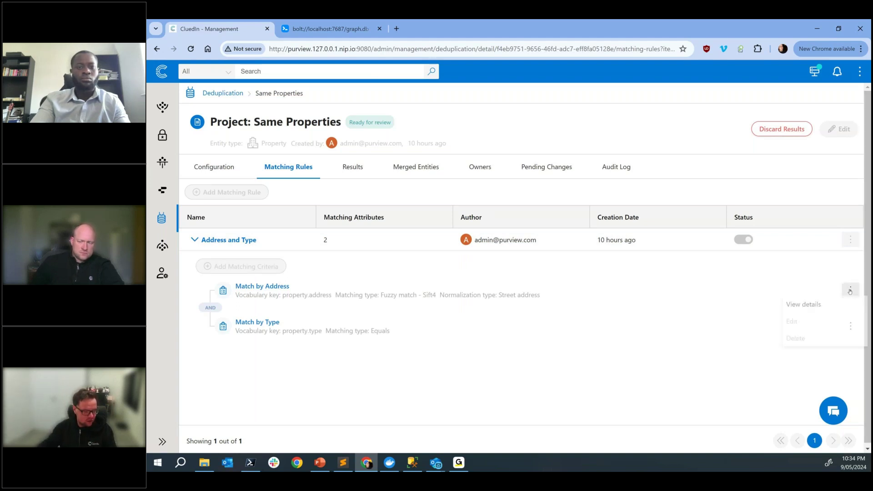
pyautogui.click(837, 306)
pyautogui.scroll(-2, 637, 255)
pyautogui.moveTo(592, 246); pyautogui.dragTo(574, 246)
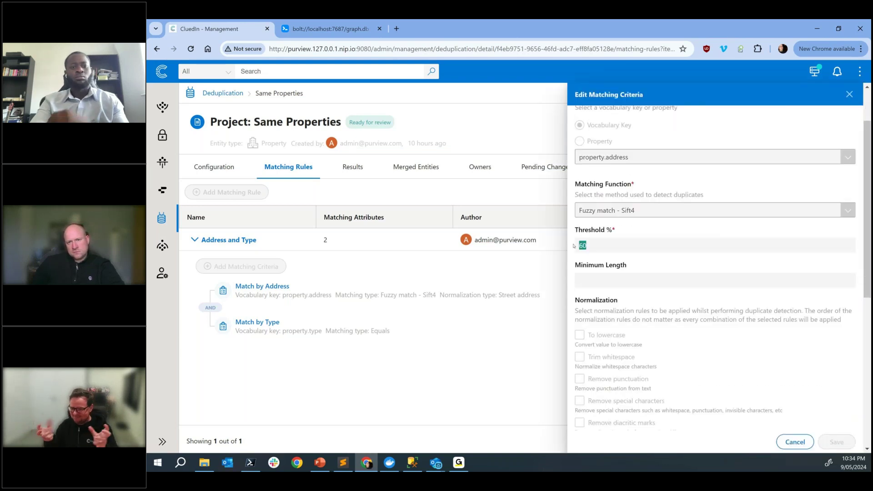
pyautogui.scroll(-5, 578, 273)
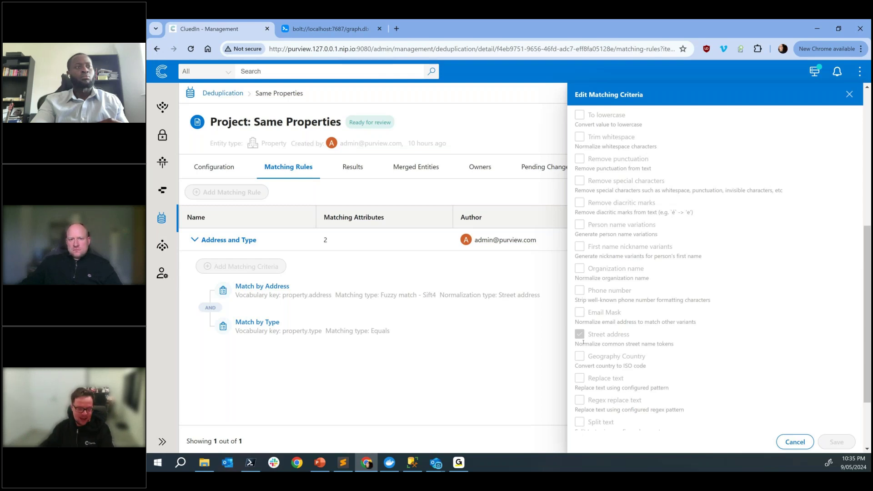
pyautogui.click(463, 203)
# Open the Main Street duplicate group from the Same Properties project's results
pyautogui.click(361, 167)
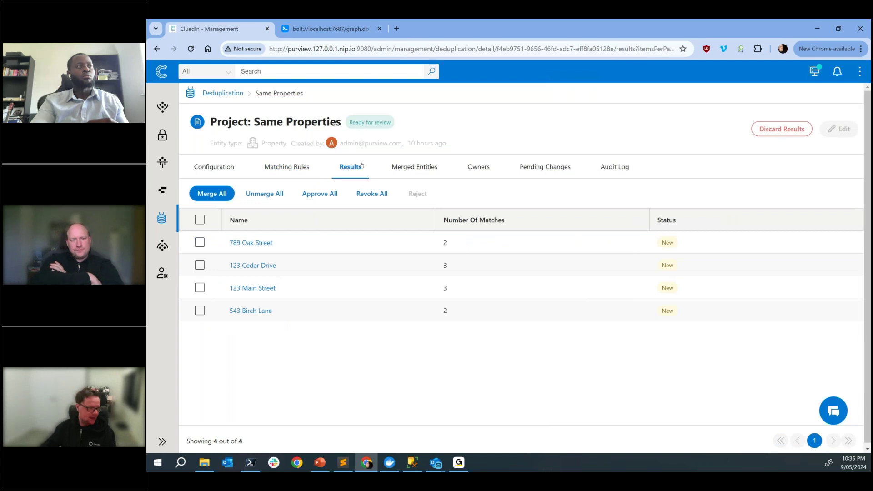
pyautogui.click(266, 288)
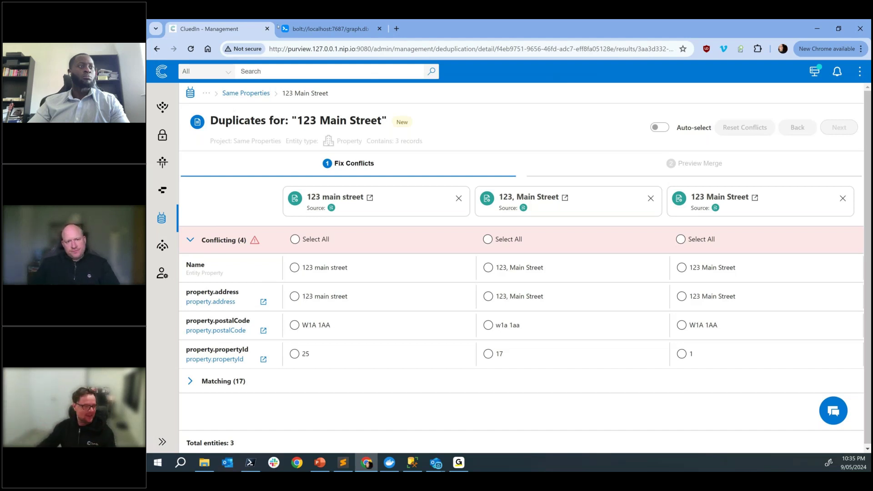
# Switch to the graph database browser and review the overview of node labels and relationship types alongside the graph
pyautogui.click(324, 24)
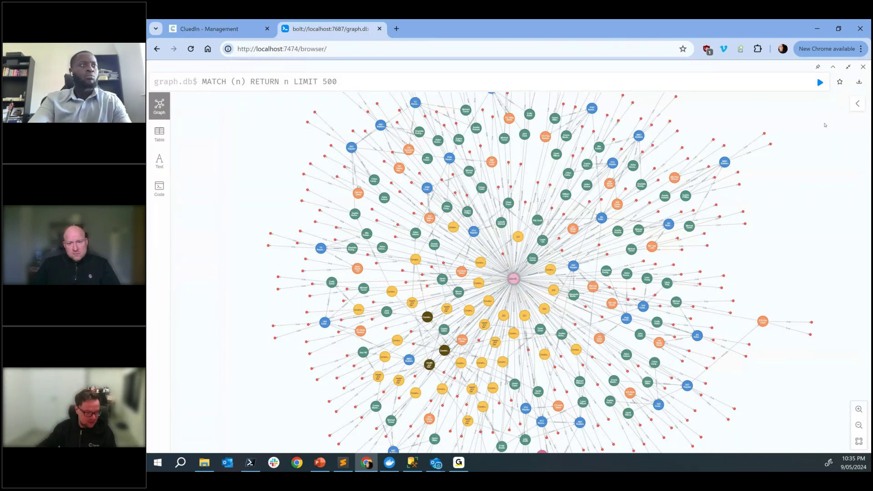
pyautogui.click(858, 104)
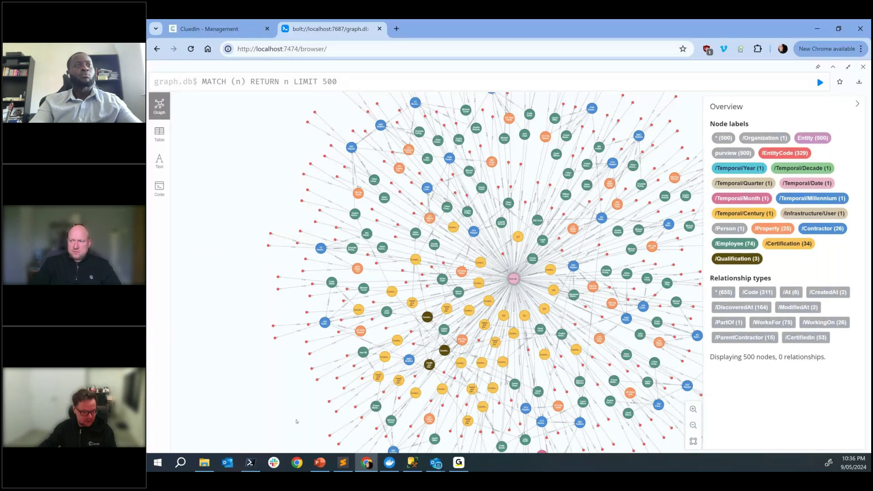
pyautogui.moveTo(296, 421); pyautogui.dragTo(297, 339)
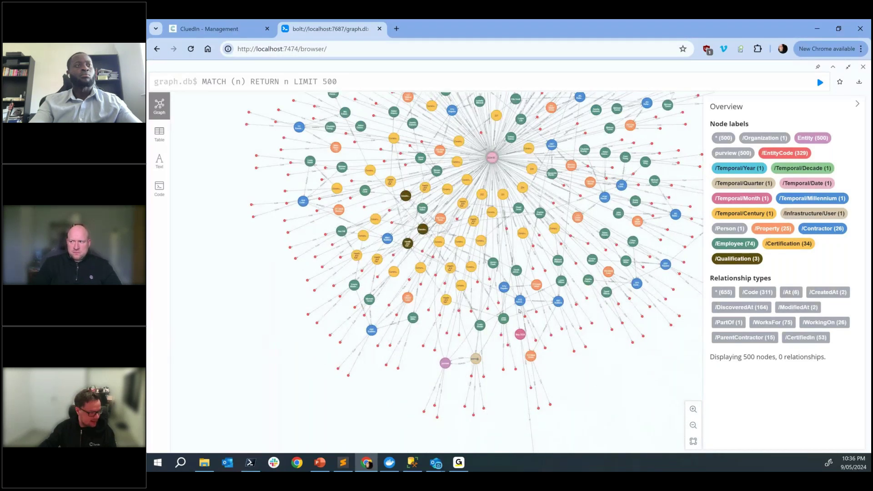
pyautogui.moveTo(222, 155); pyautogui.dragTo(211, 285)
# Inspect the node properties of a property and two contractors in the graph, then collapse the overview
pyautogui.click(365, 177)
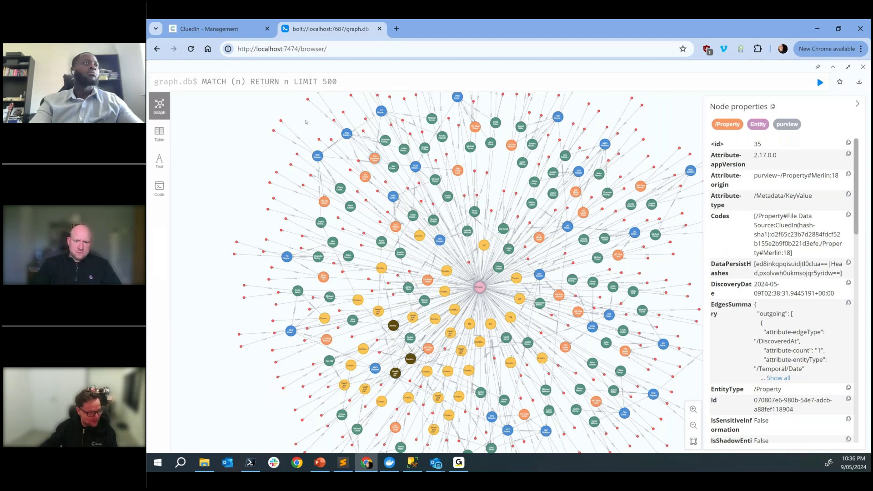
pyautogui.moveTo(347, 135); pyautogui.dragTo(345, 132)
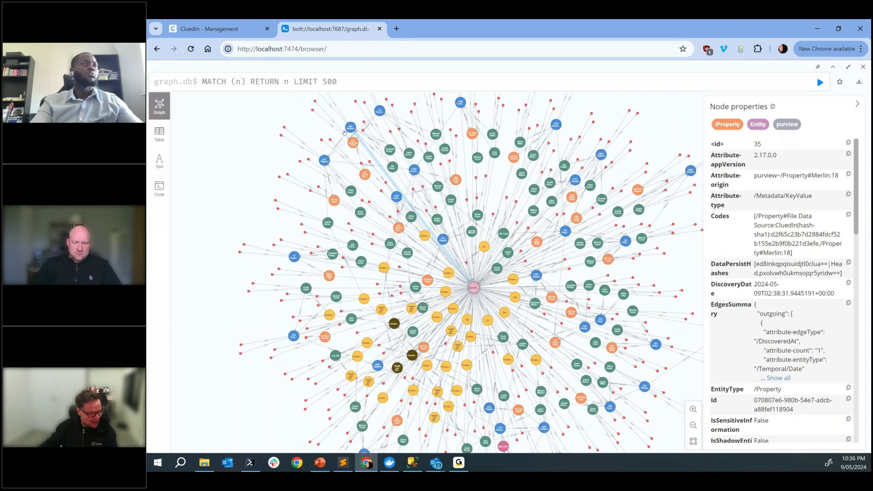
pyautogui.click(344, 132)
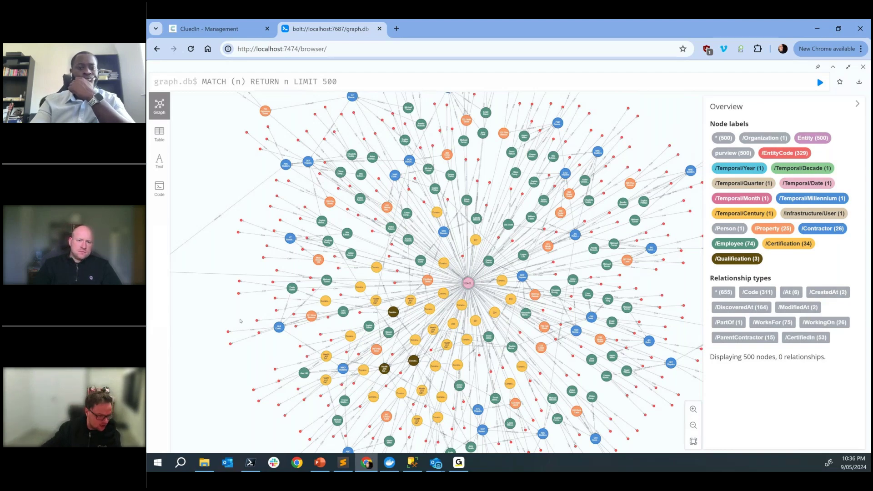
pyautogui.click(523, 277)
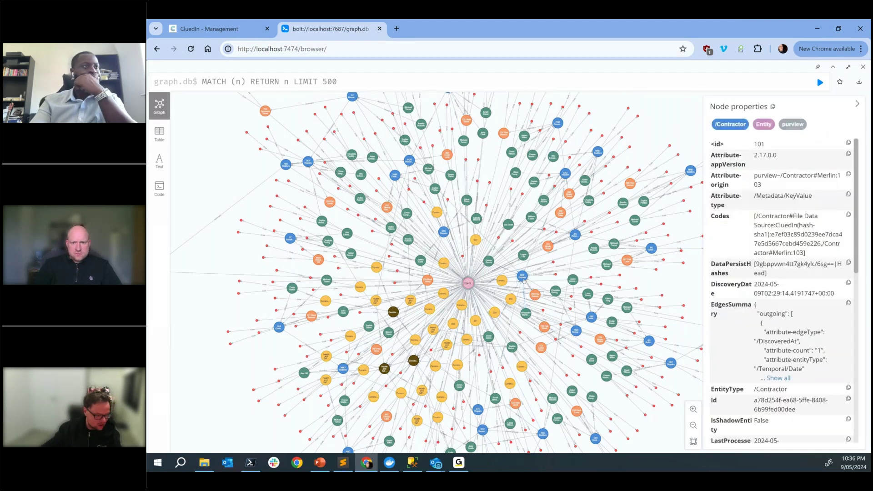
pyautogui.click(575, 236)
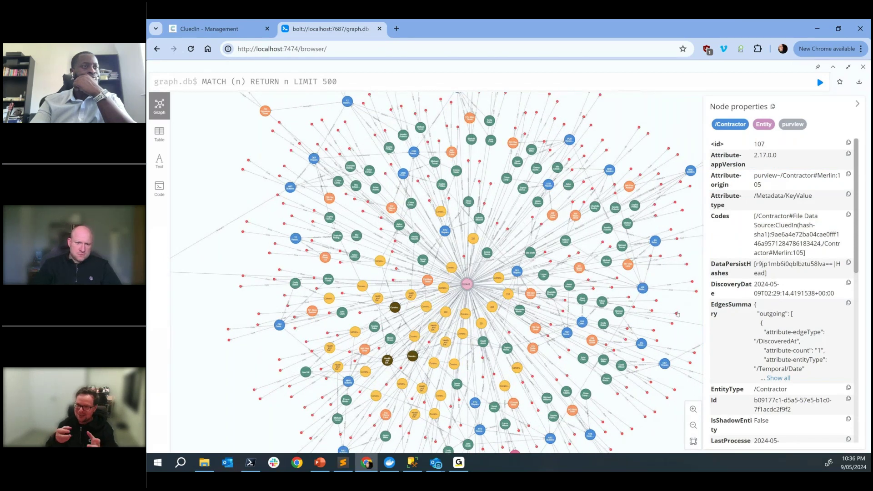
pyautogui.click(695, 330)
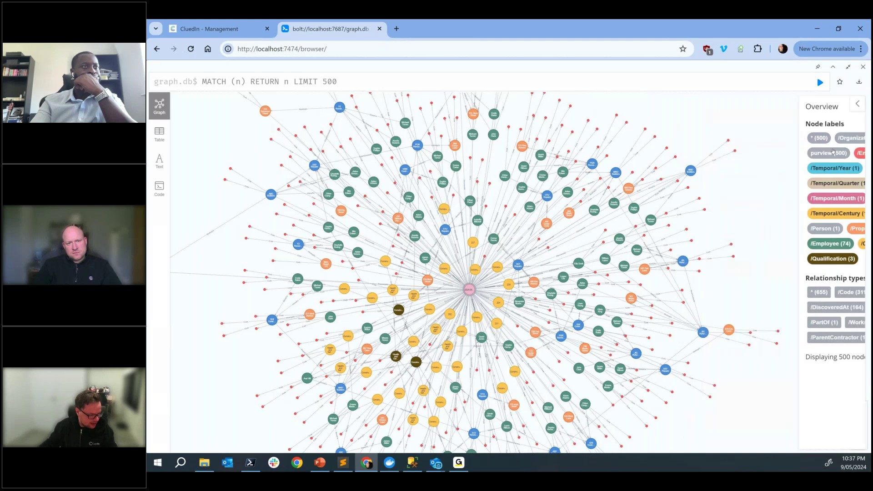
pyautogui.click(858, 105)
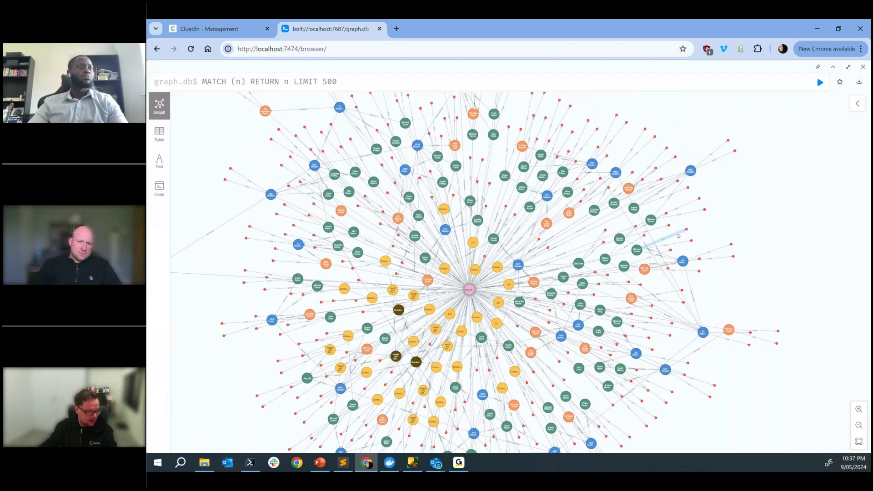
# Switch back to CluedIn and reopen the results of the Same Properties deduplication project
pyautogui.click(210, 30)
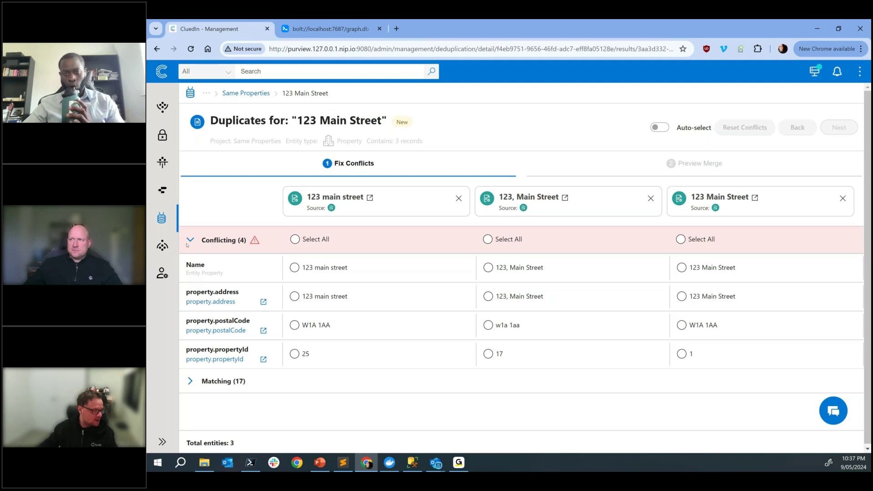
pyautogui.click(162, 218)
pyautogui.click(443, 201)
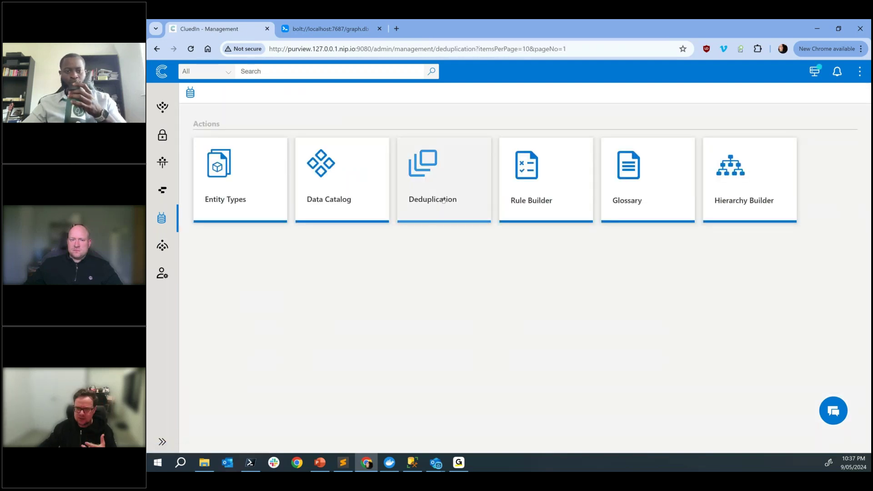
pyautogui.click(225, 191)
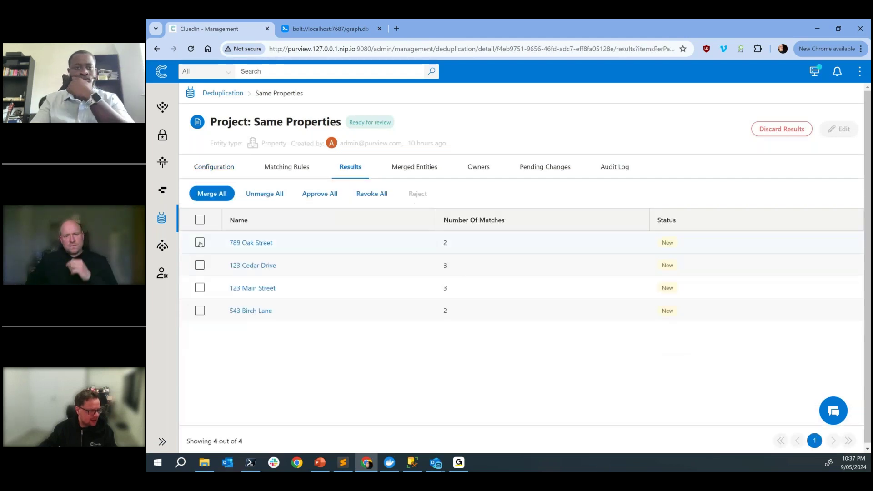
# Approve all duplicate groups in the Same Properties project's results
pyautogui.click(199, 220)
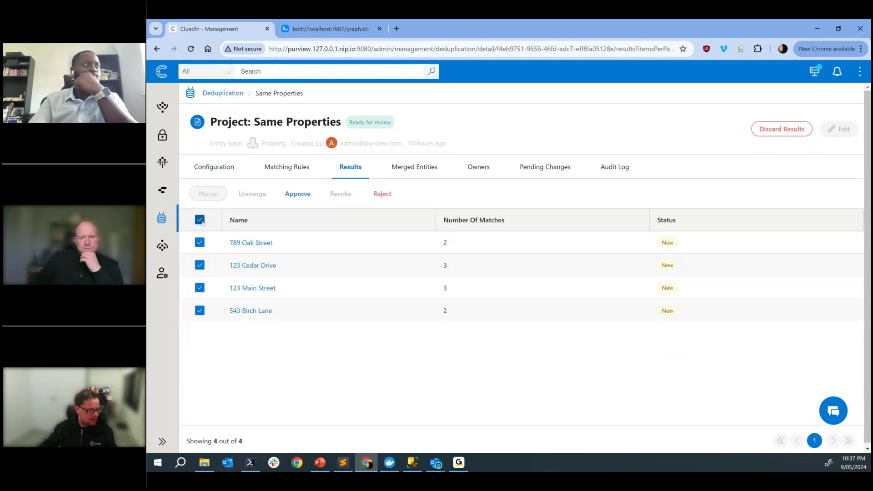
pyautogui.click(295, 194)
pyautogui.click(633, 421)
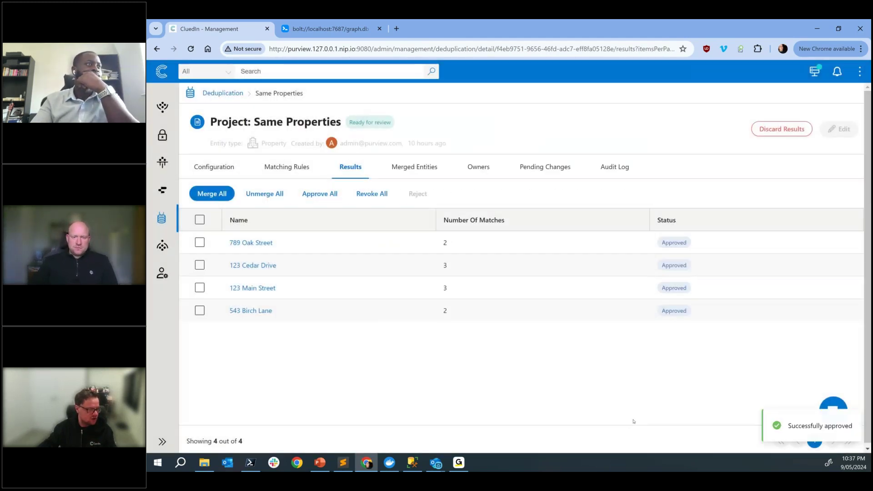
# Merge all approved groups of the Same Properties project, choosing a stale data strategy
pyautogui.click(200, 221)
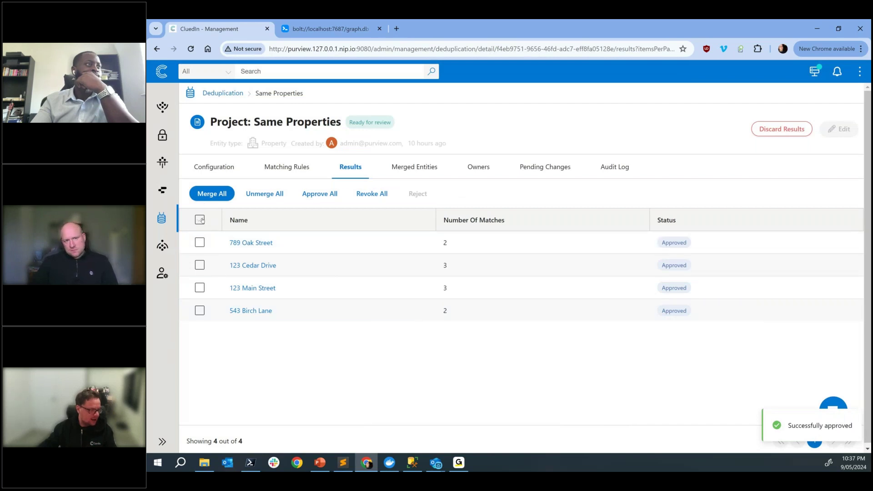
pyautogui.click(209, 194)
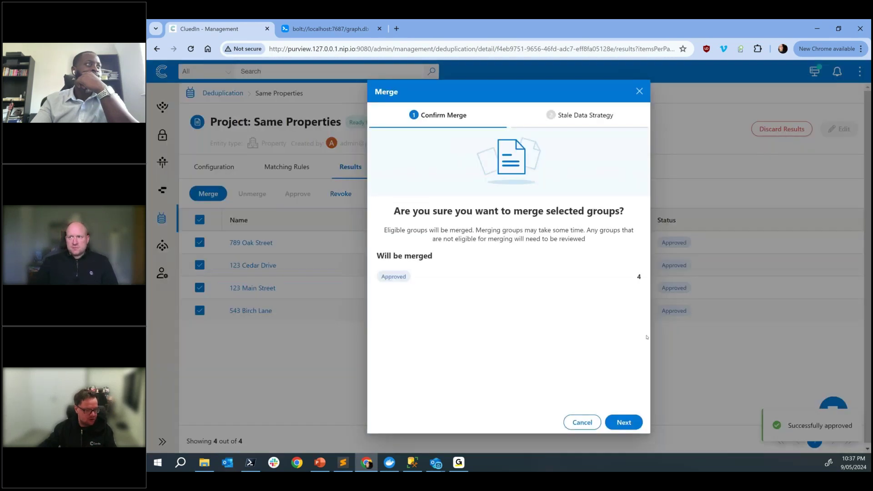
pyautogui.click(620, 422)
pyautogui.click(416, 305)
pyautogui.click(619, 427)
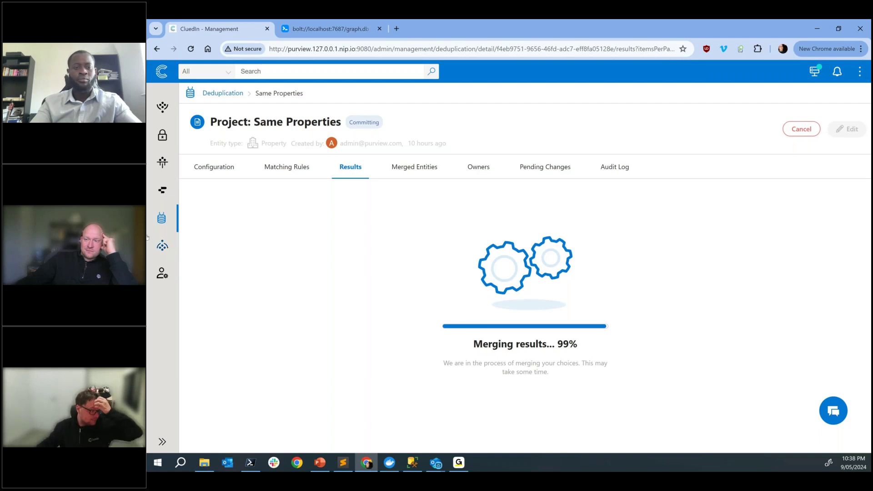
# Open the Contractors deduplication project and review its matching rules and results
pyautogui.click(162, 218)
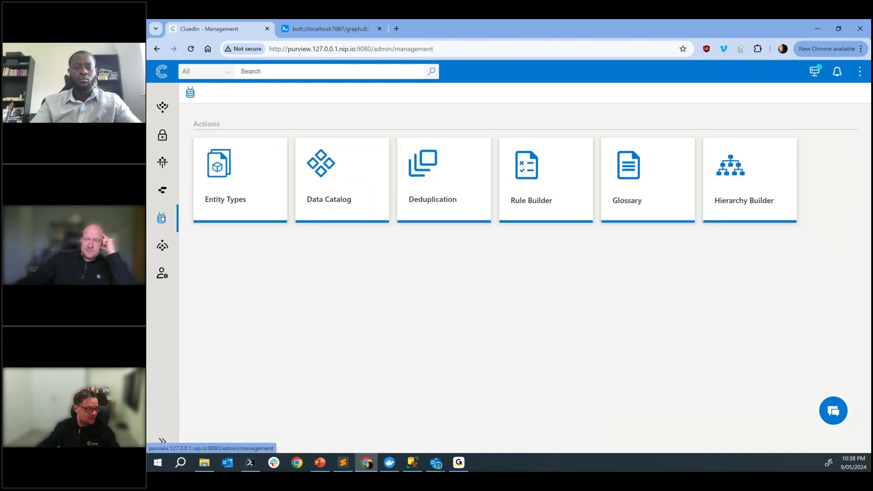
pyautogui.click(419, 196)
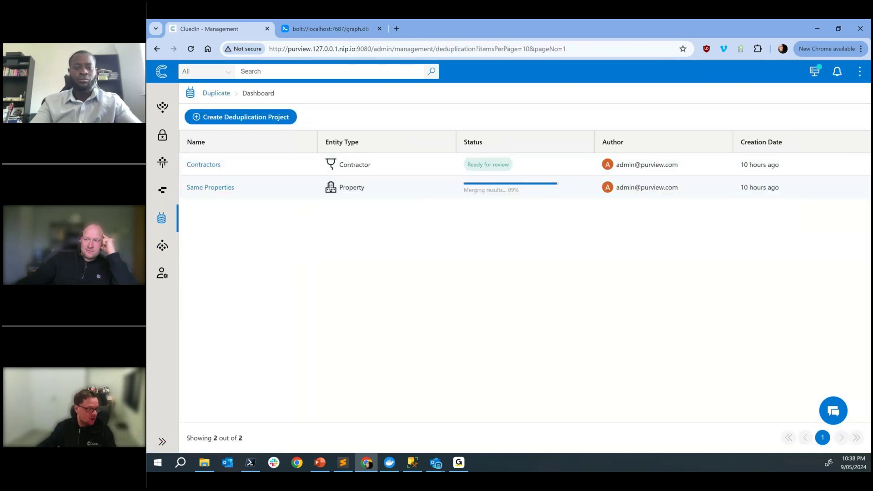
pyautogui.click(194, 166)
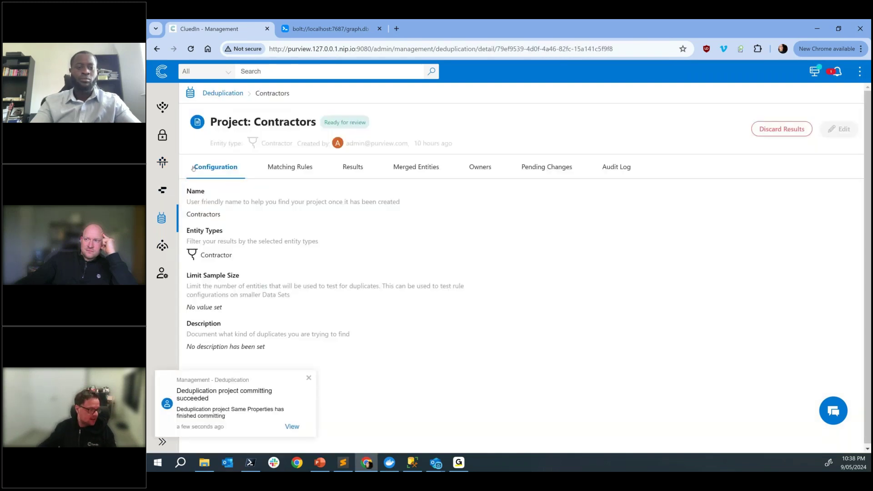
pyautogui.click(290, 168)
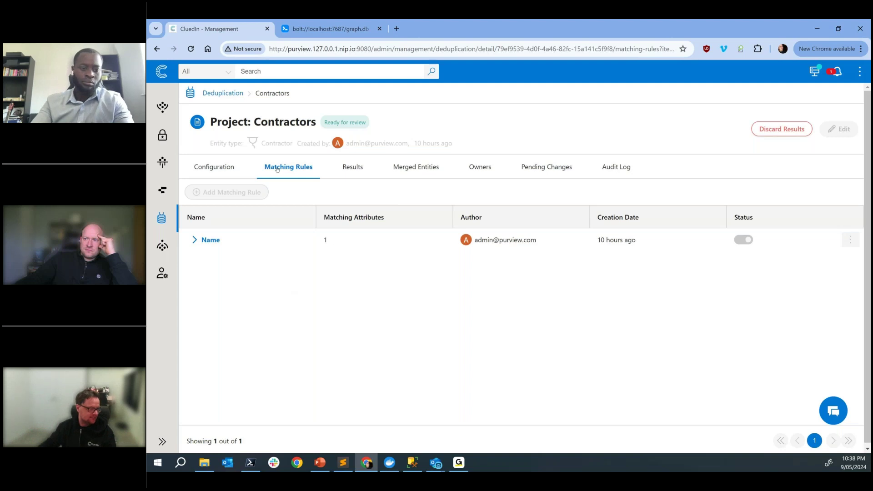
pyautogui.click(351, 163)
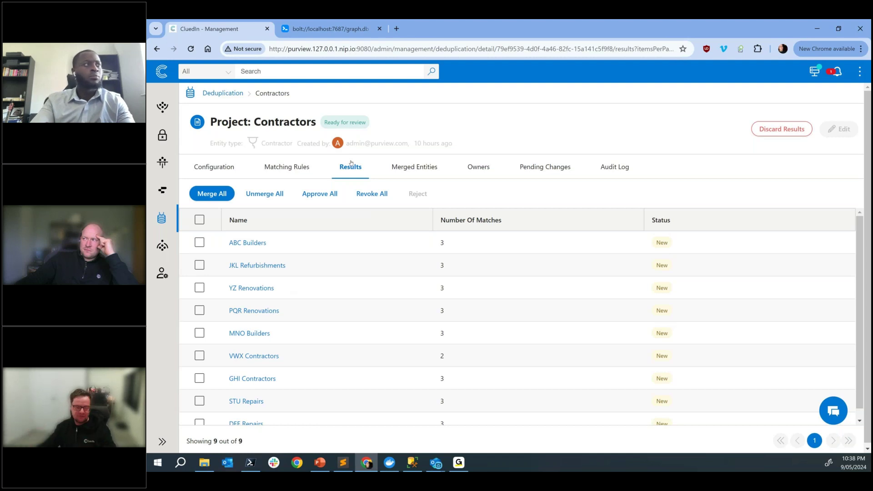
# Approve all duplicate groups in the Contractors project's results
pyautogui.click(196, 219)
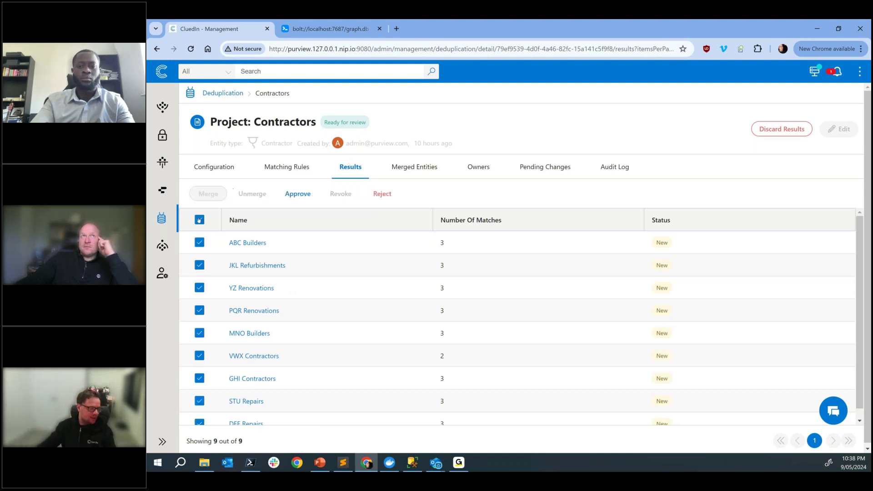
pyautogui.click(298, 194)
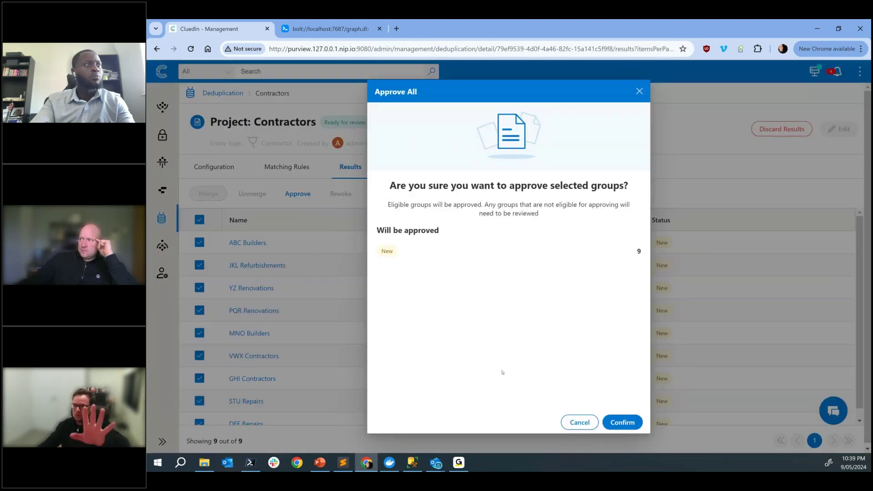
pyautogui.click(622, 422)
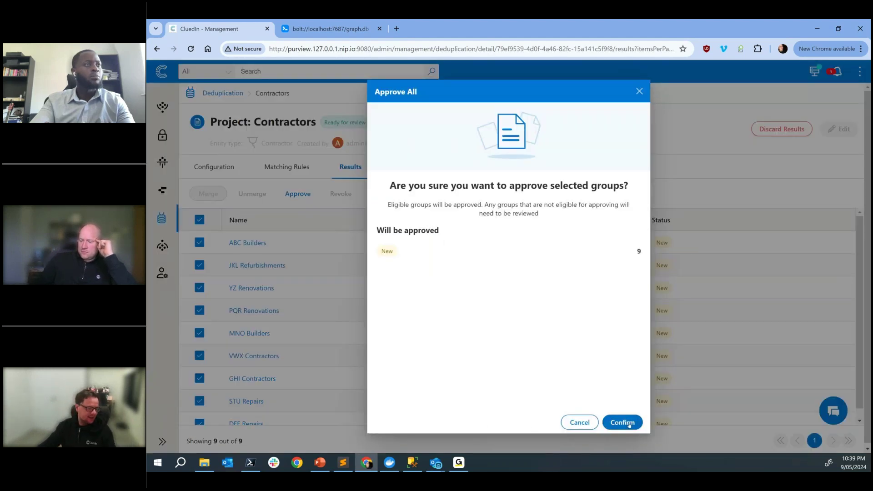
# Merge all approved contractor groups with a stale data strategy, and check the notifications while the merge runs
pyautogui.click(201, 221)
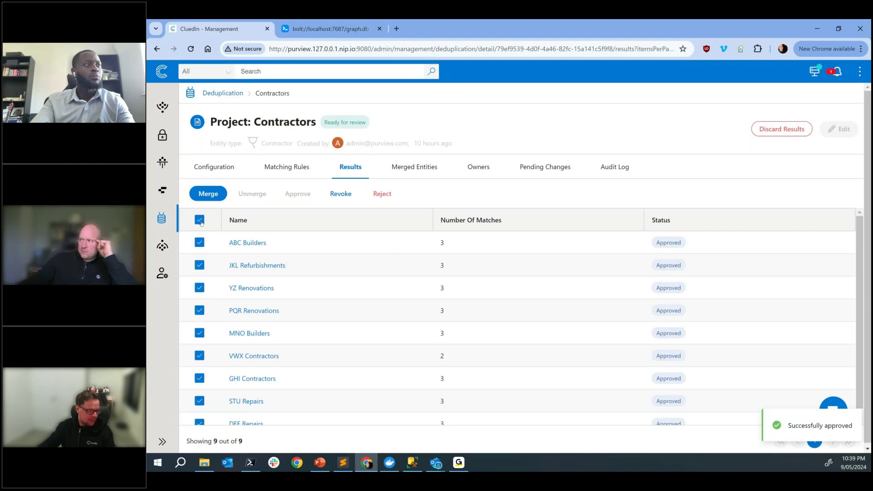
pyautogui.click(208, 194)
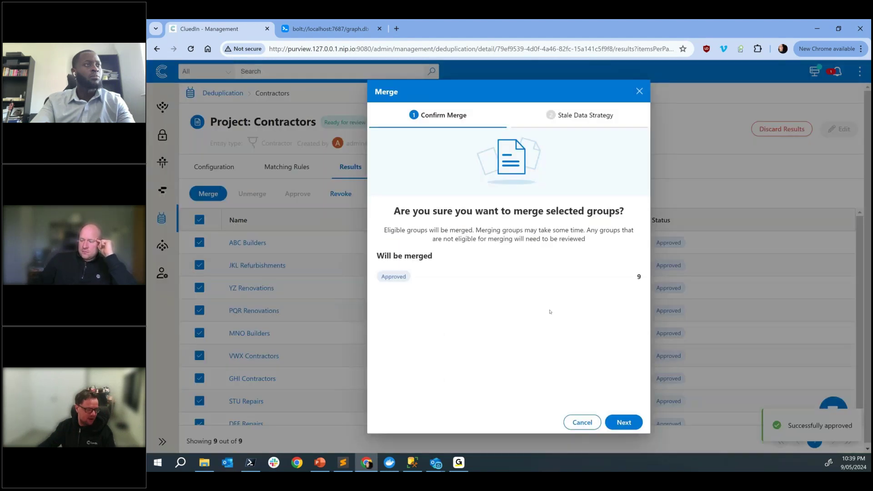
pyautogui.click(622, 422)
pyautogui.click(381, 304)
pyautogui.click(623, 422)
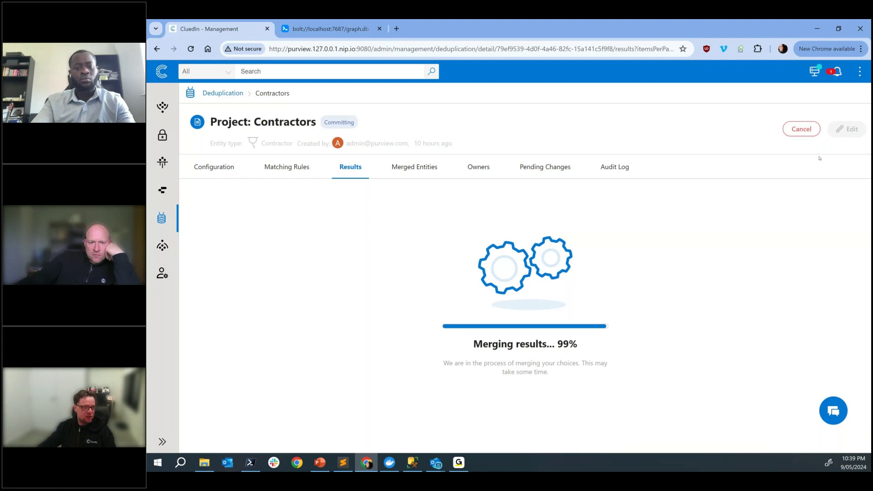
pyautogui.click(837, 72)
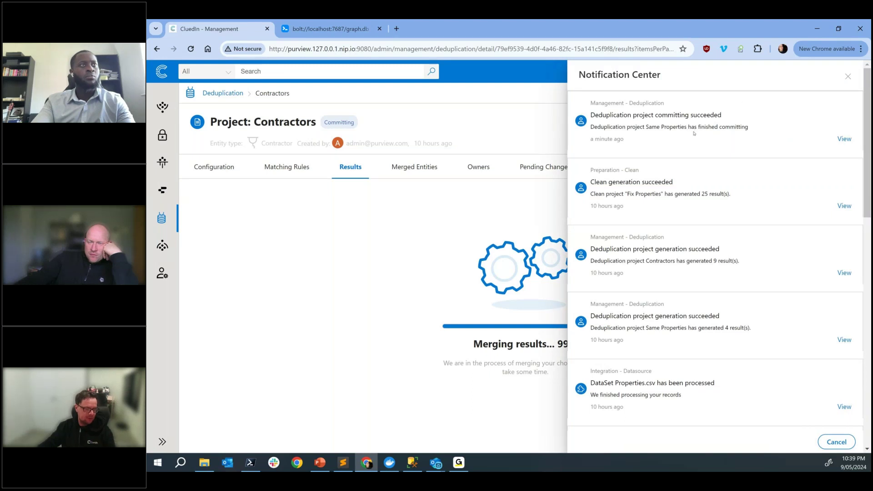
pyautogui.click(848, 76)
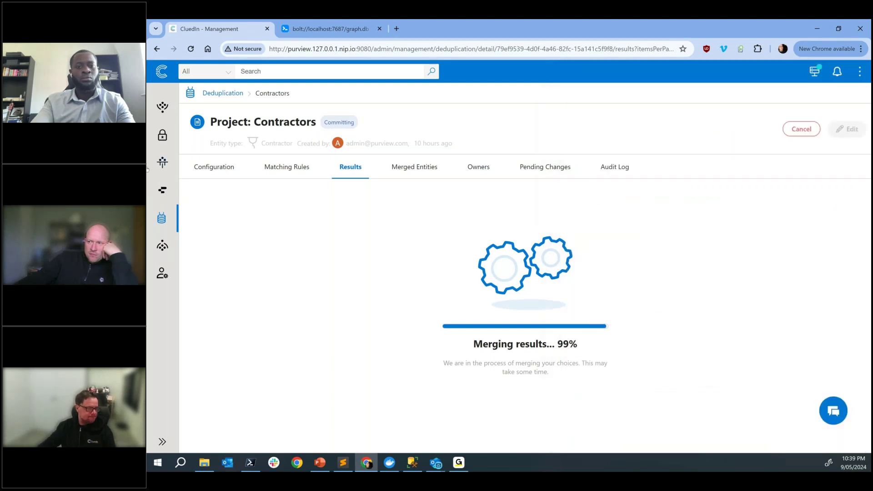
# Open the Fix Properties clean project and launch its data cleaning view
pyautogui.click(167, 159)
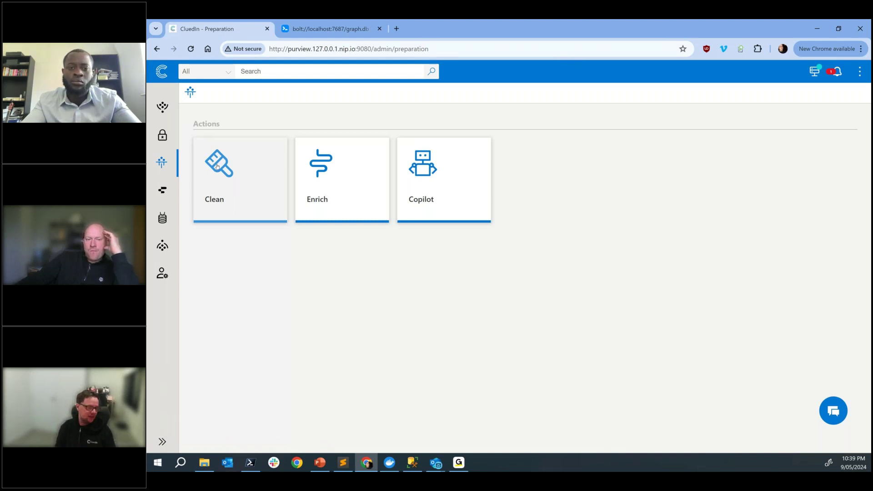
pyautogui.click(217, 166)
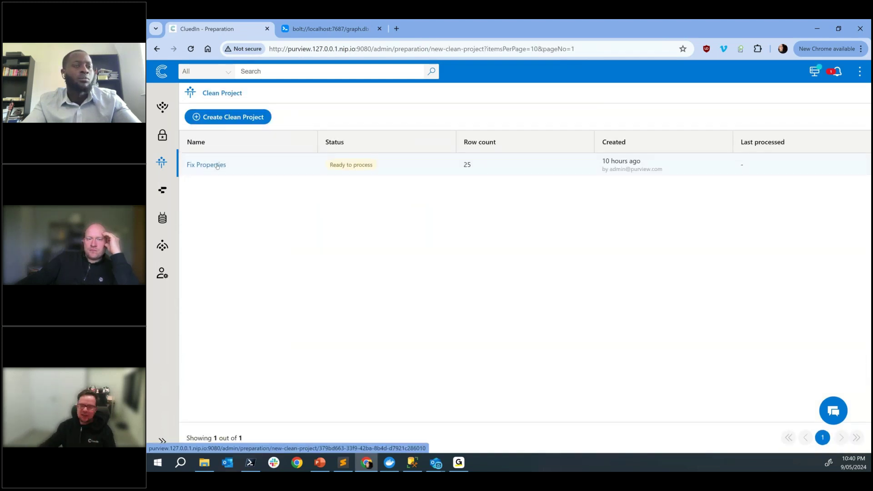
pyautogui.click(217, 165)
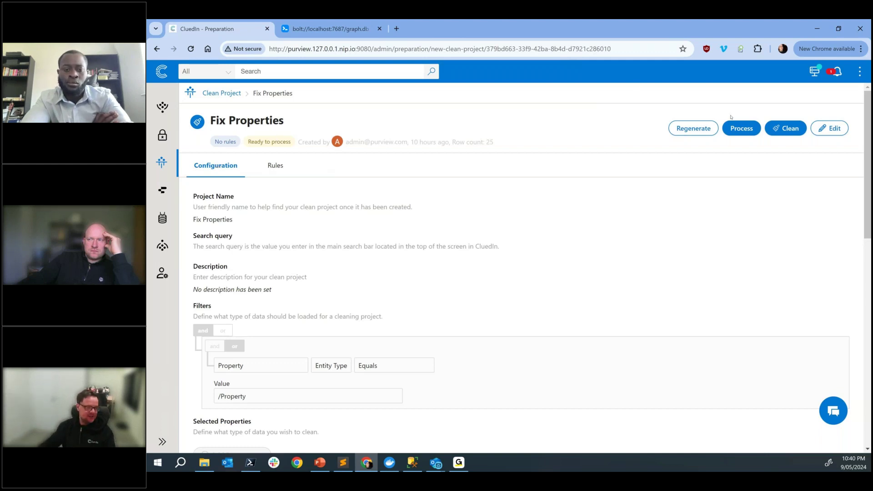
pyautogui.click(787, 129)
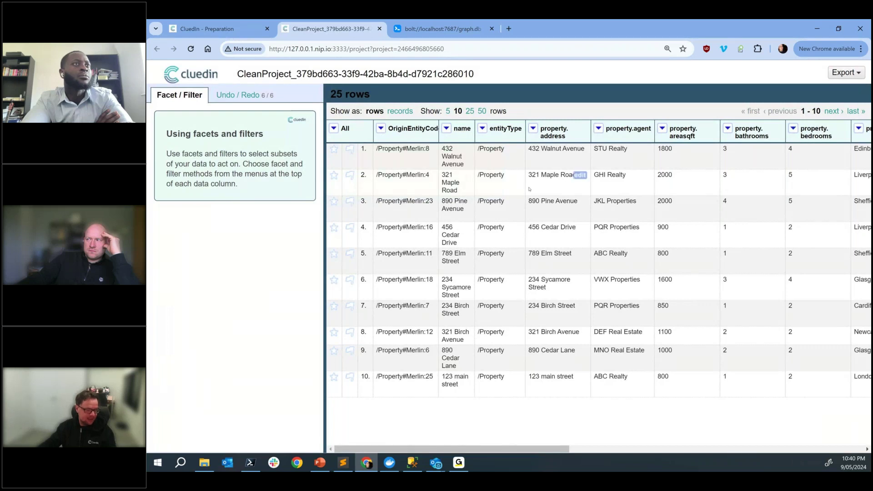
# Add a text facet on the property.address column and open the clusters of similar values
pyautogui.click(535, 130)
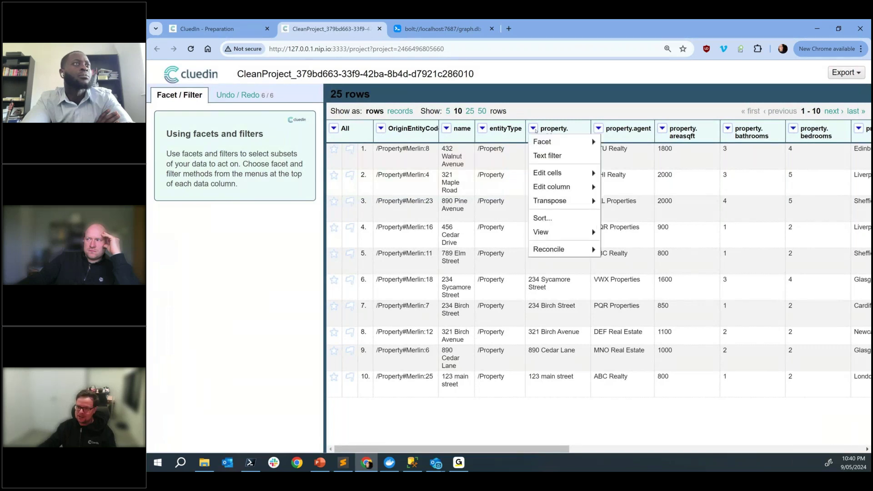
pyautogui.moveTo(543, 141)
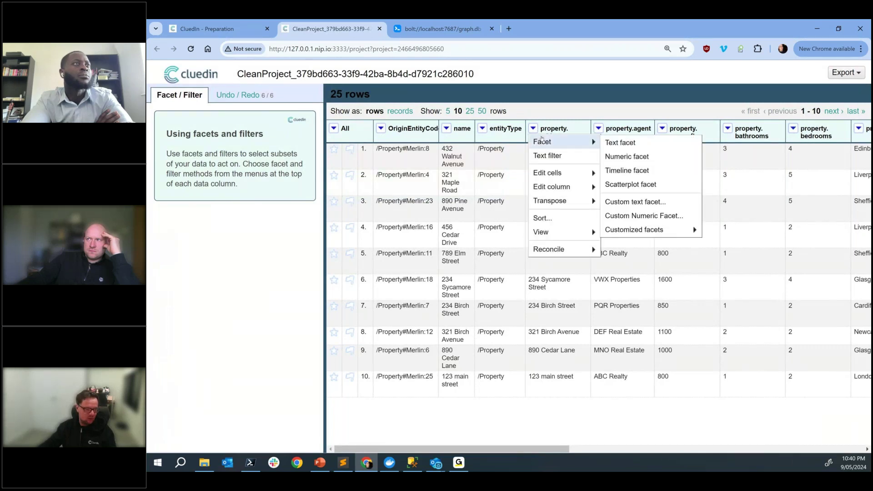
pyautogui.click(608, 142)
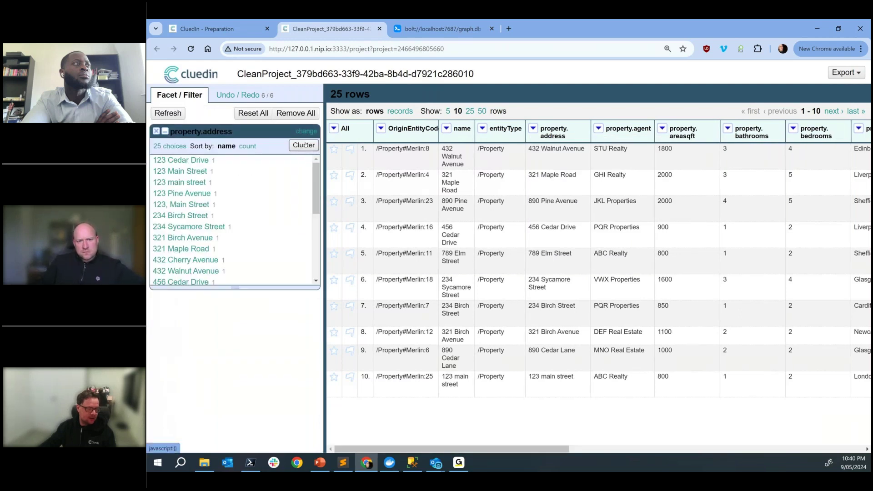
pyautogui.click(304, 145)
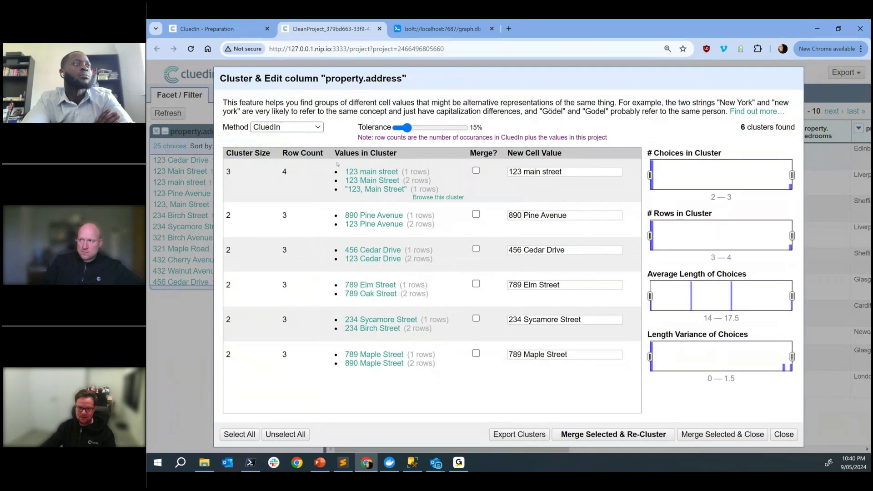
# Cluster the addresses by key collision and merge the Main Street variants into one consistent value
pyautogui.click(287, 127)
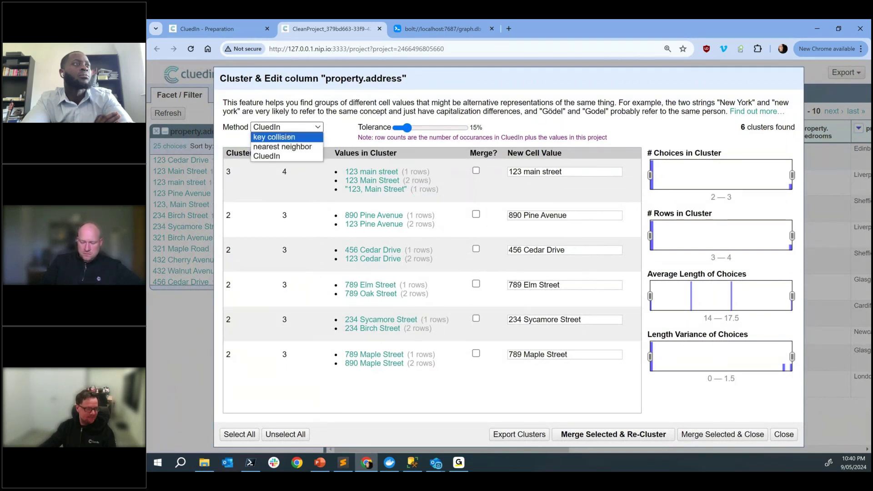
pyautogui.click(273, 136)
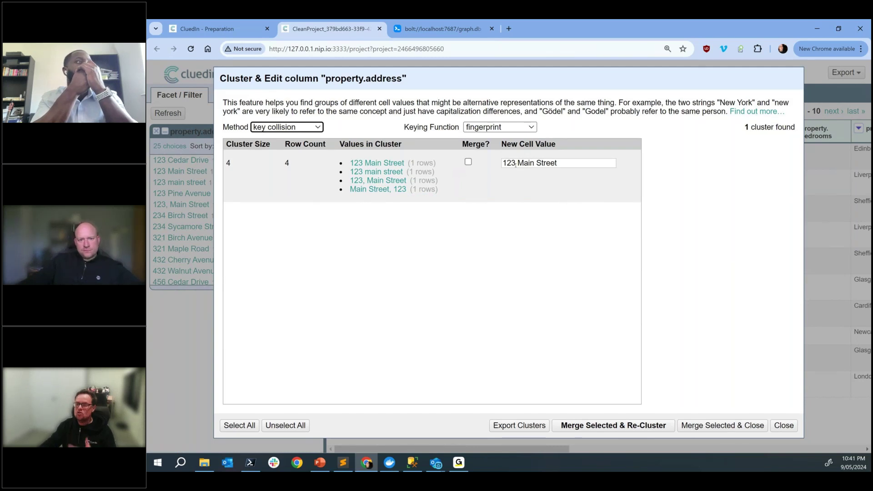
pyautogui.click(468, 162)
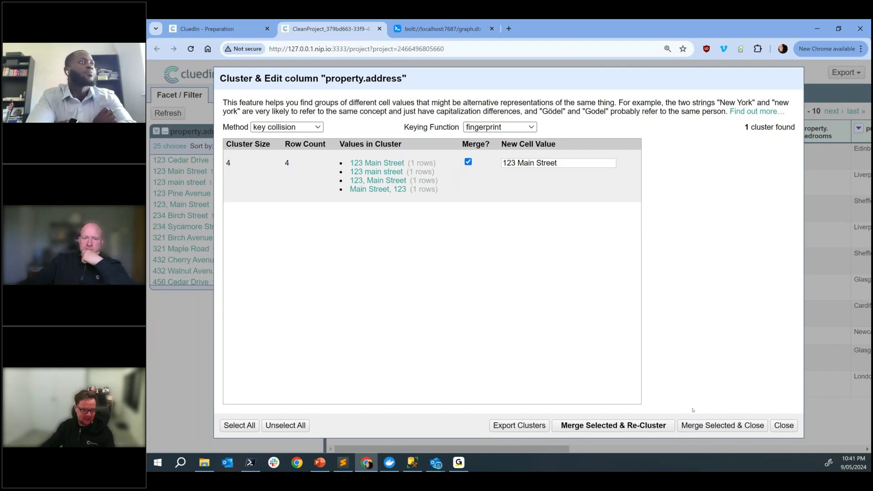
pyautogui.click(637, 425)
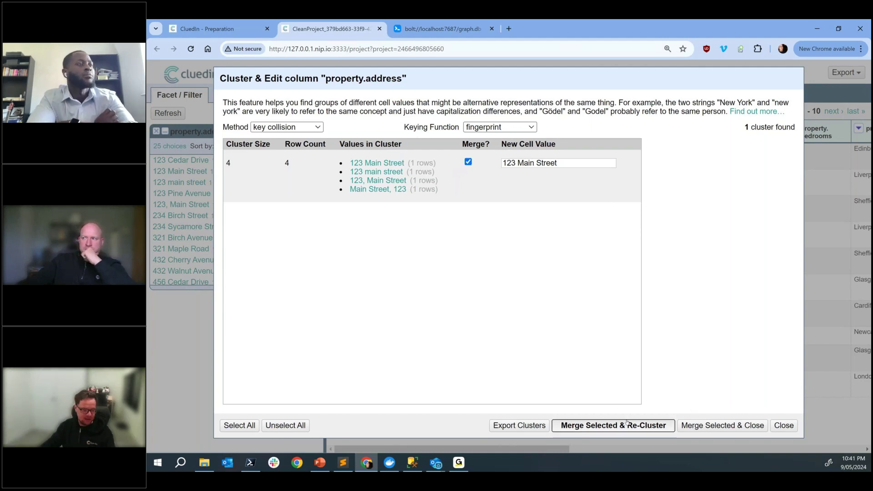
pyautogui.click(786, 426)
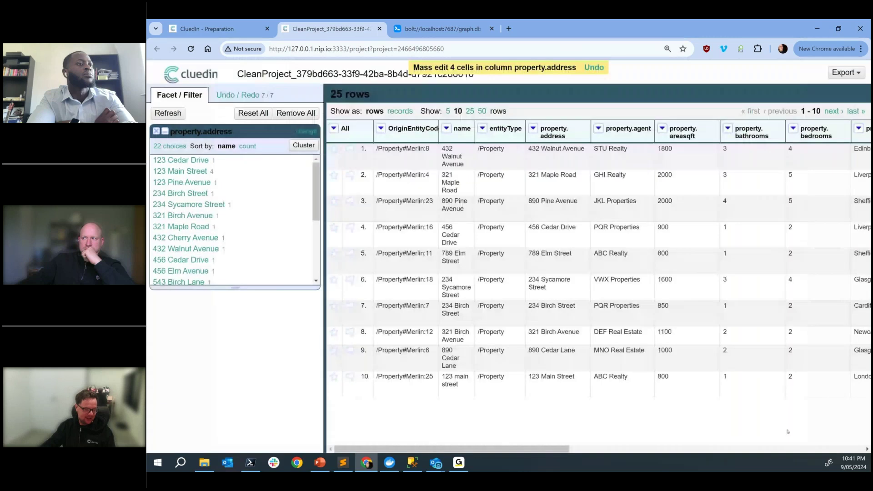
# Add a text facet on the property.city column and merge its clustered London spellings into "London"
pyautogui.moveTo(551, 453); pyautogui.dragTo(660, 442)
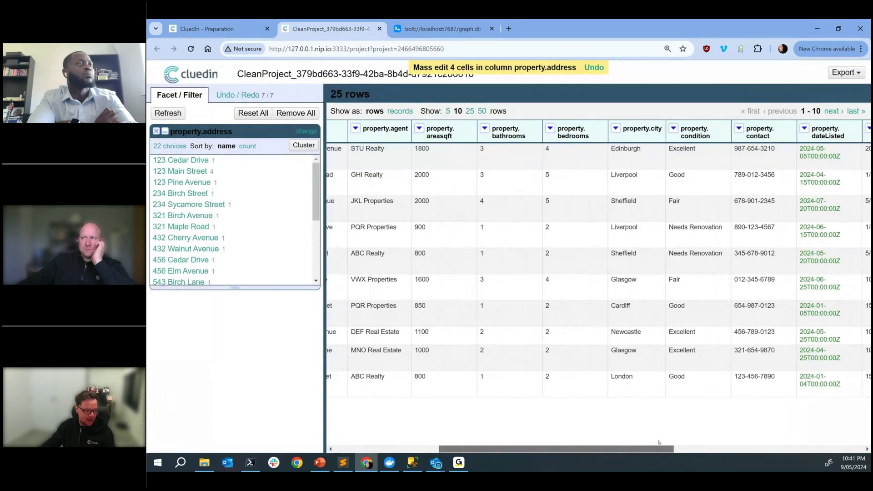
pyautogui.click(616, 128)
pyautogui.moveTo(625, 140)
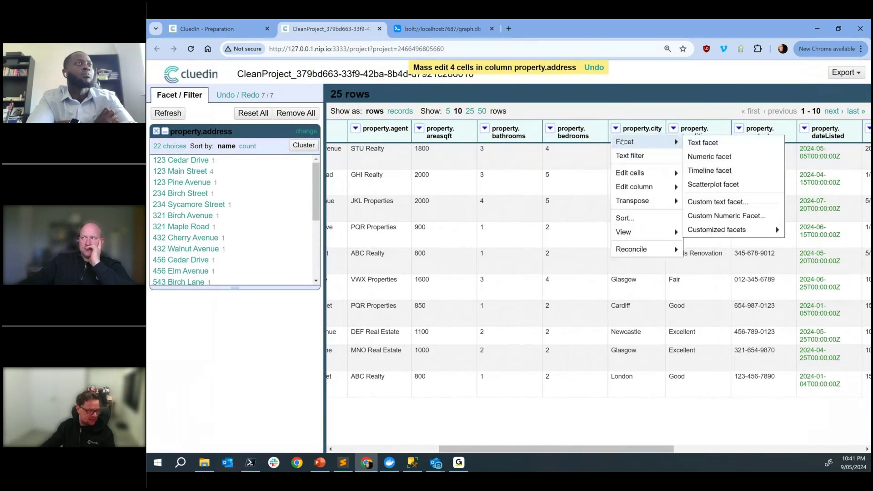
pyautogui.click(750, 143)
pyautogui.click(295, 318)
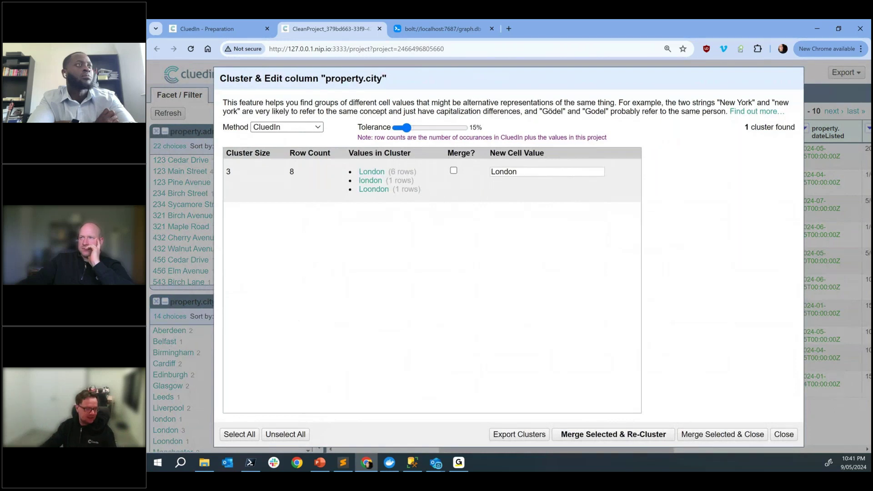
pyautogui.click(454, 171)
pyautogui.click(614, 435)
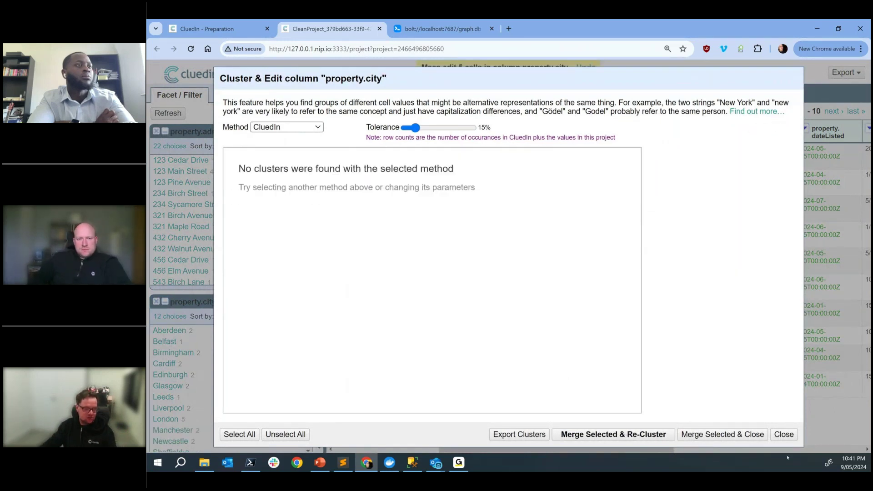
# Leave the data cleaning view and process the Fix Properties project with the Write stale data strategy and rules auto generation enabled
pyautogui.click(784, 434)
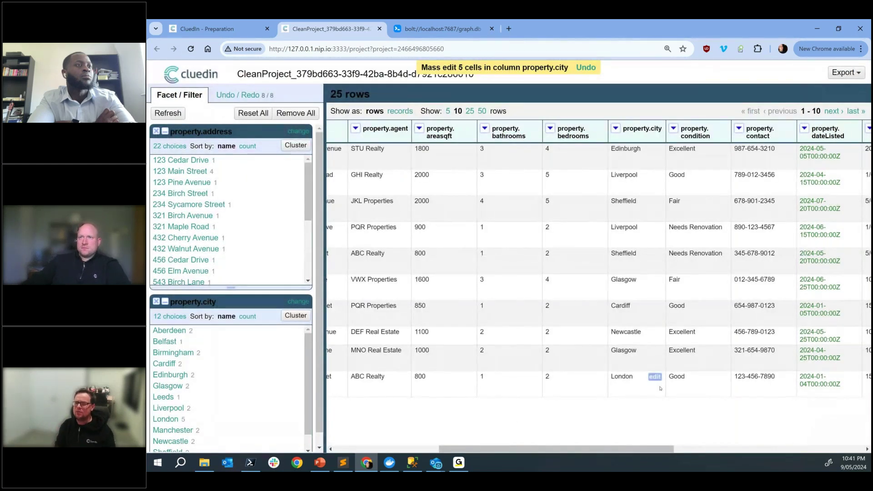
pyautogui.click(380, 28)
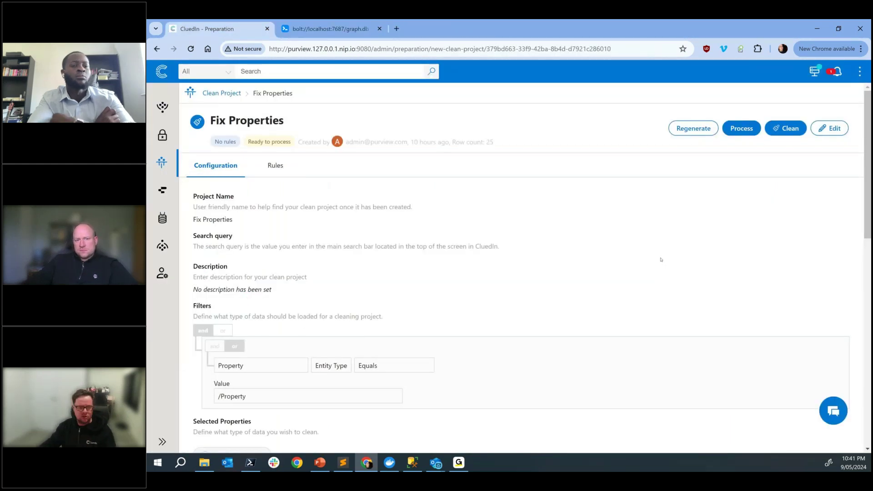
pyautogui.click(744, 135)
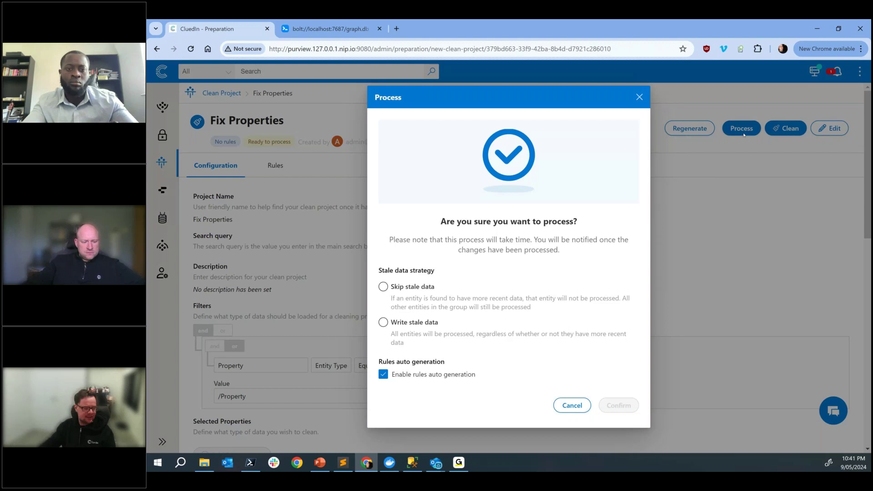
pyautogui.click(427, 323)
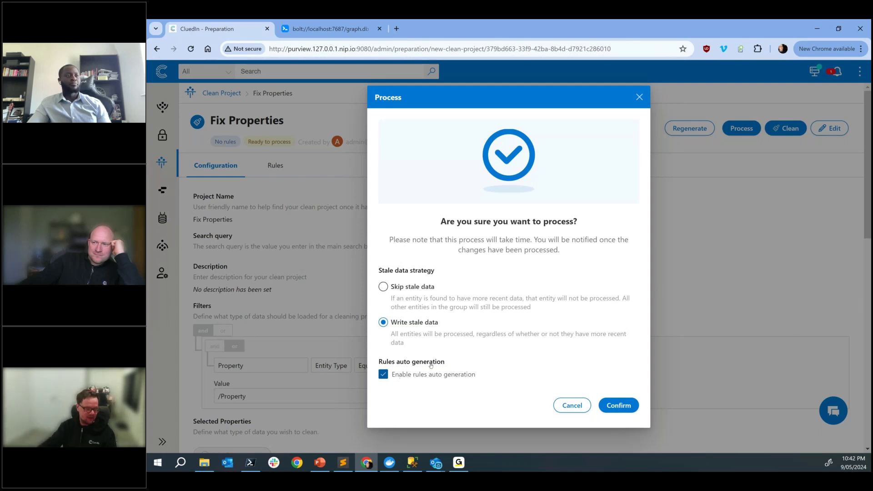
pyautogui.click(615, 407)
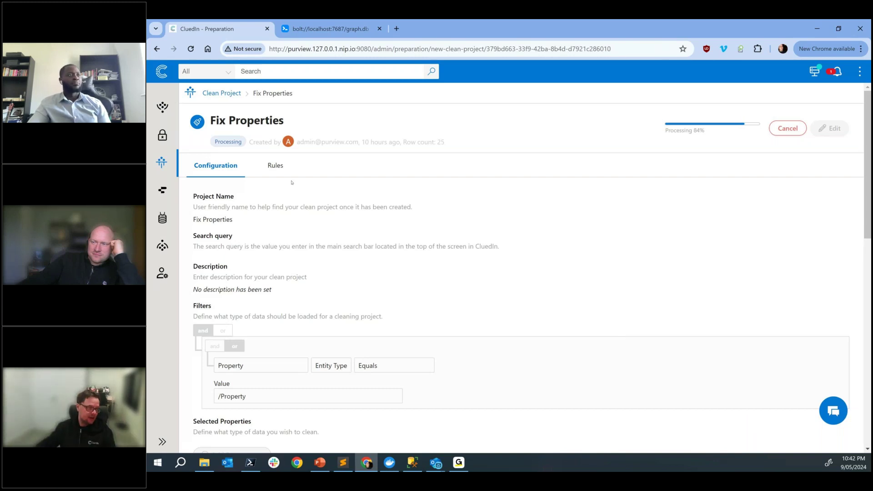
# Open the project's generated property.city rule for London and inspect its filters and the Set London action
pyautogui.click(283, 169)
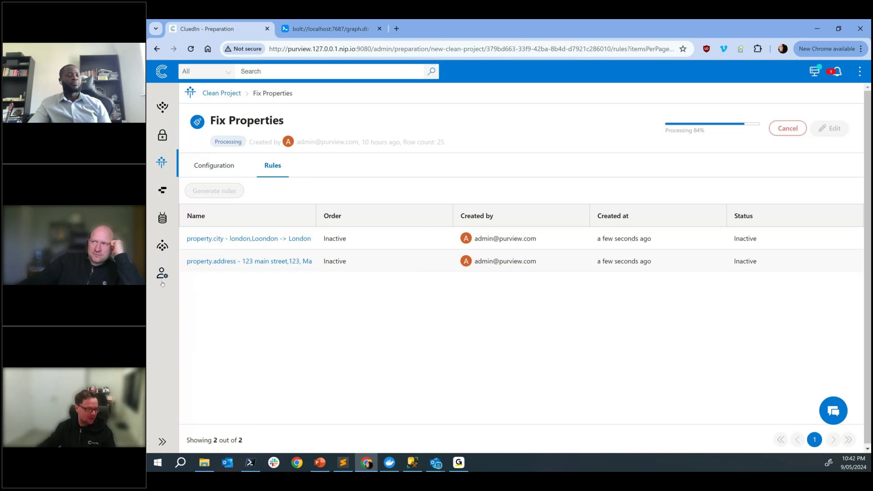
pyautogui.click(197, 244)
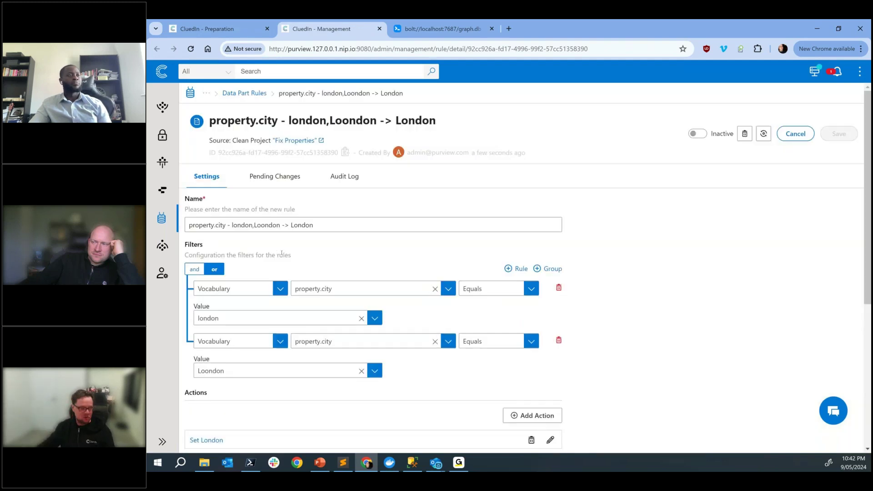
pyautogui.scroll(-1, 281, 253)
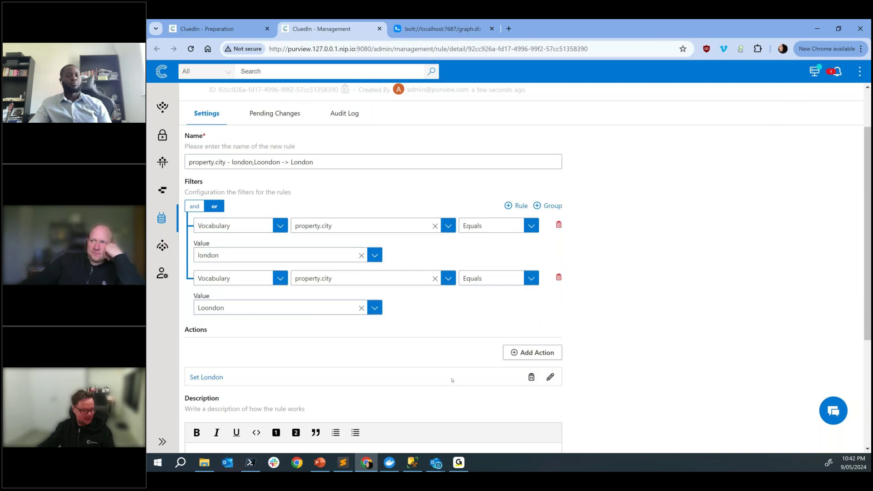
pyautogui.click(549, 378)
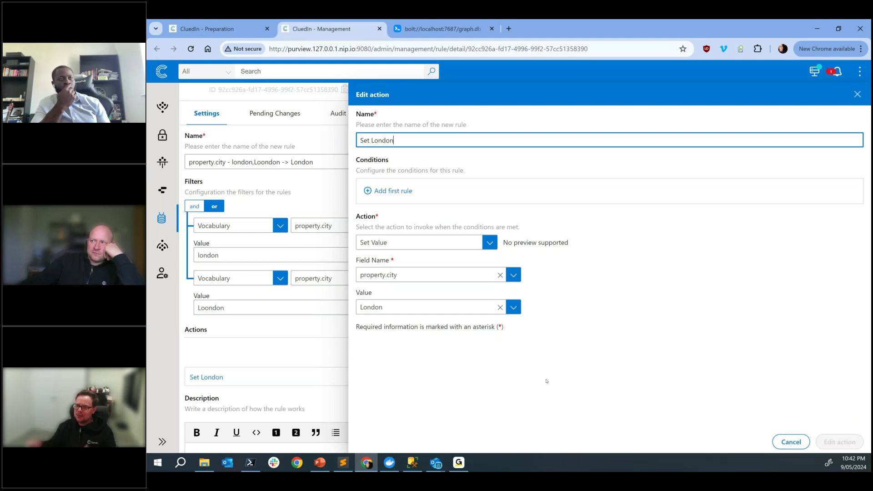
pyautogui.click(803, 443)
pyautogui.click(532, 300)
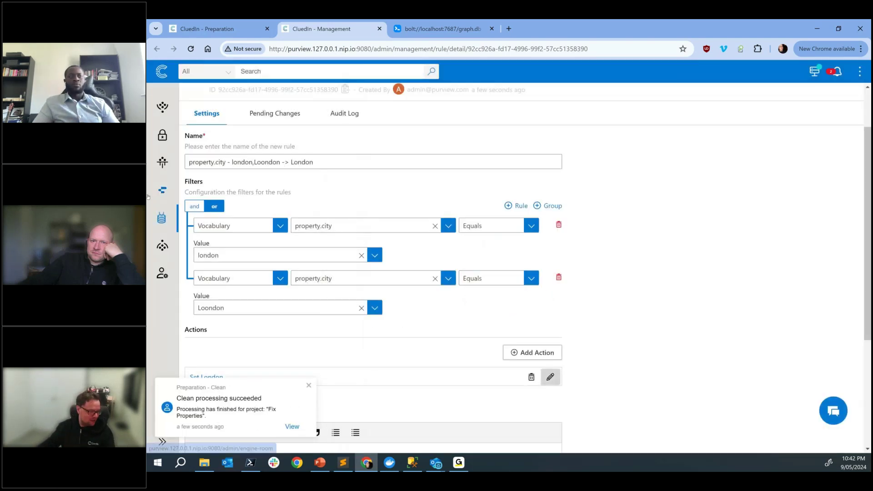
# Search the Data Catalog's vocabulary keys for "property.city"
pyautogui.click(162, 220)
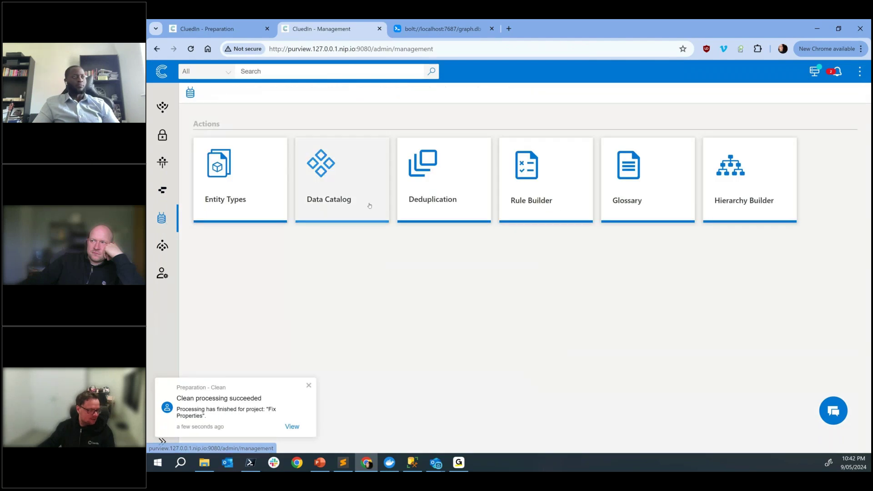
pyautogui.click(370, 205)
pyautogui.click(367, 204)
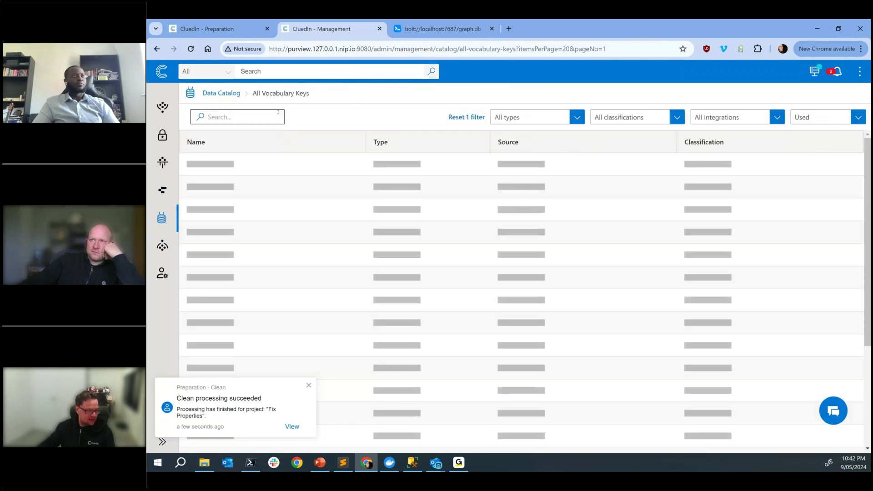
pyautogui.click(278, 112)
pyautogui.write('preop')
pyautogui.press('BackSpace')
pyautogui.press('BackSpace')
pyautogui.press('BackSpace')
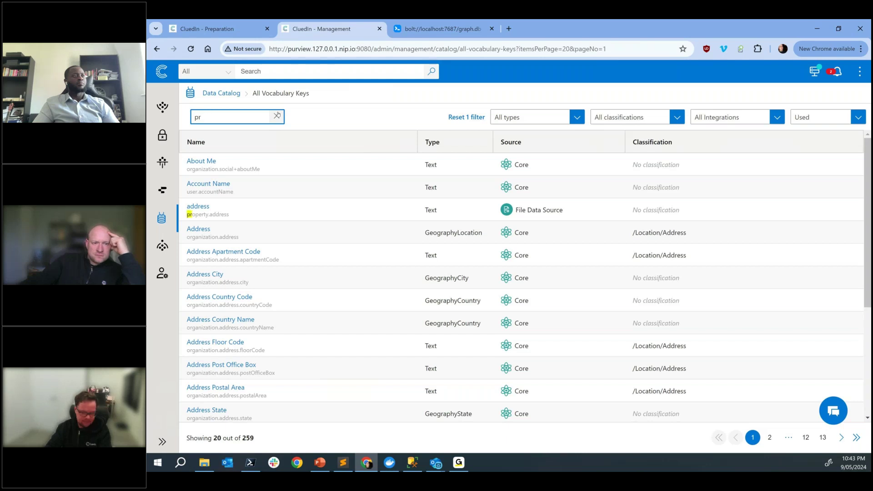
pyautogui.write('operty.city')
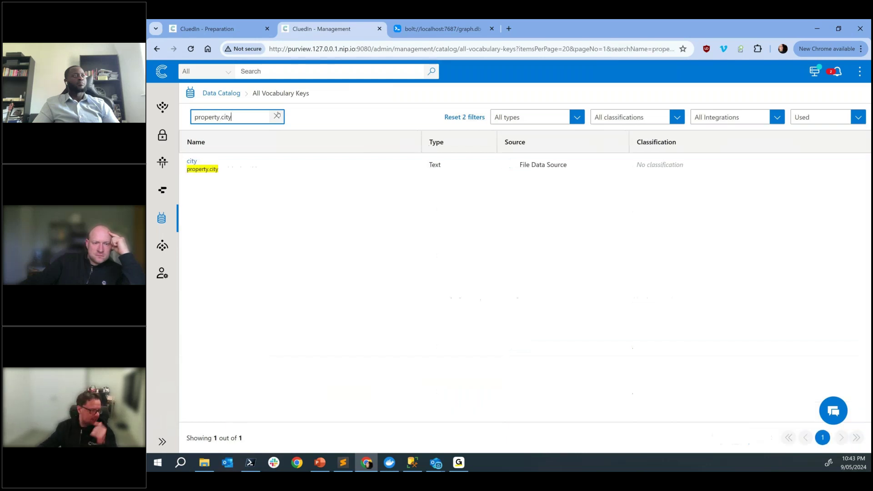
# Open the city vocabulary key and review all of its values
pyautogui.click(192, 161)
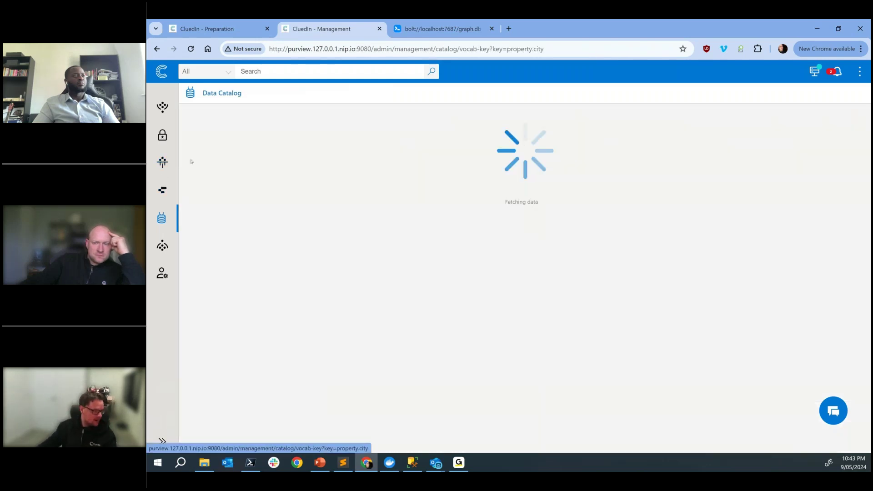
pyautogui.click(342, 173)
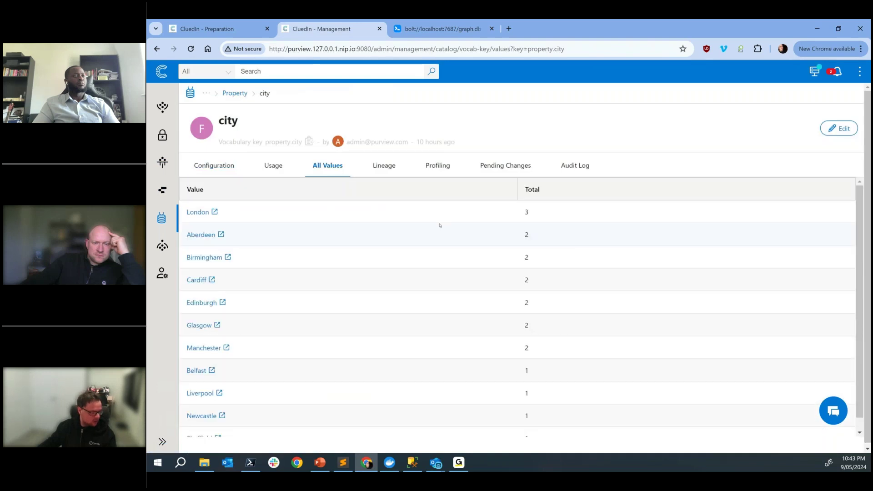
pyautogui.scroll(-1, 469, 273)
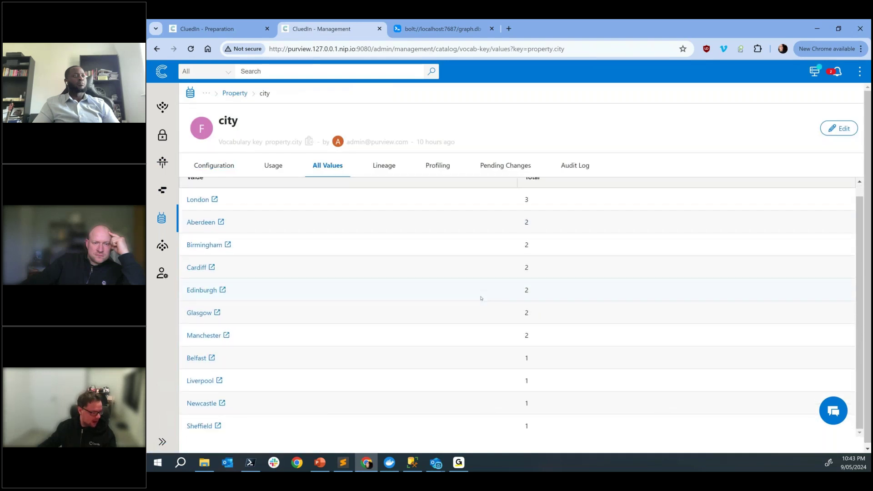
pyautogui.scroll(1, 348, 346)
pyautogui.scroll(-1, 352, 346)
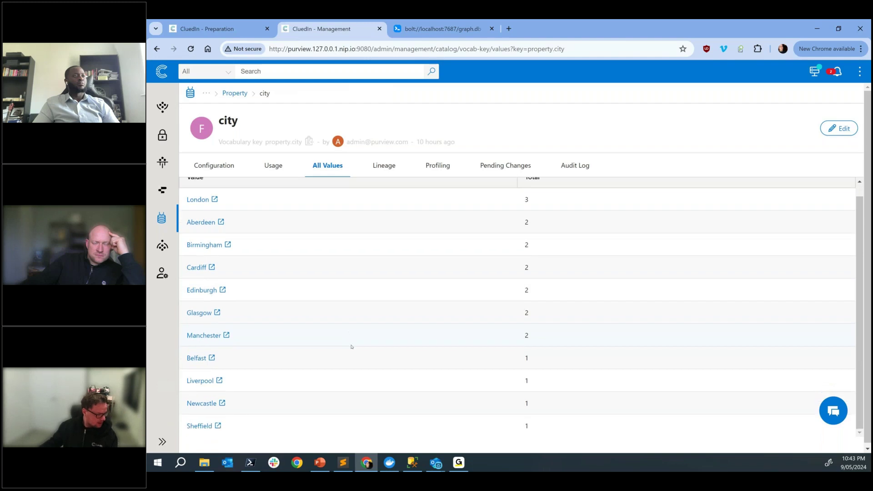
pyautogui.scroll(1, 230, 324)
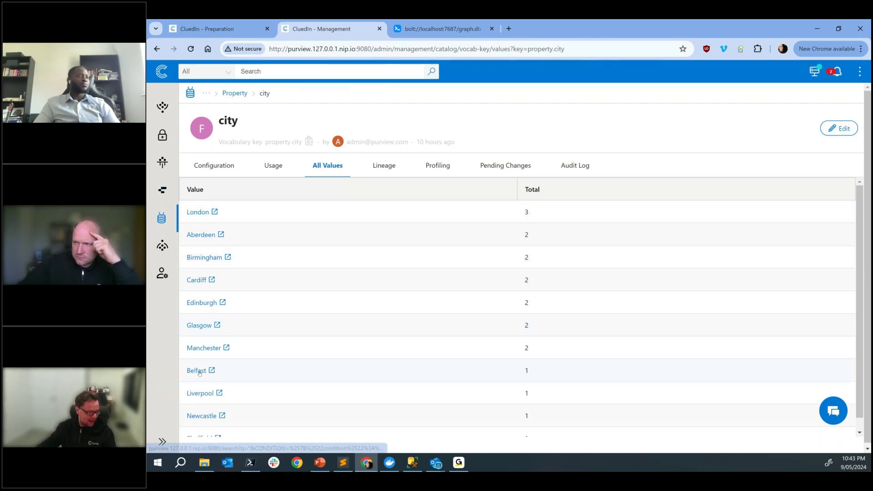
# Open the record behind the Belfast city value and show its full list of properties
pyautogui.click(219, 393)
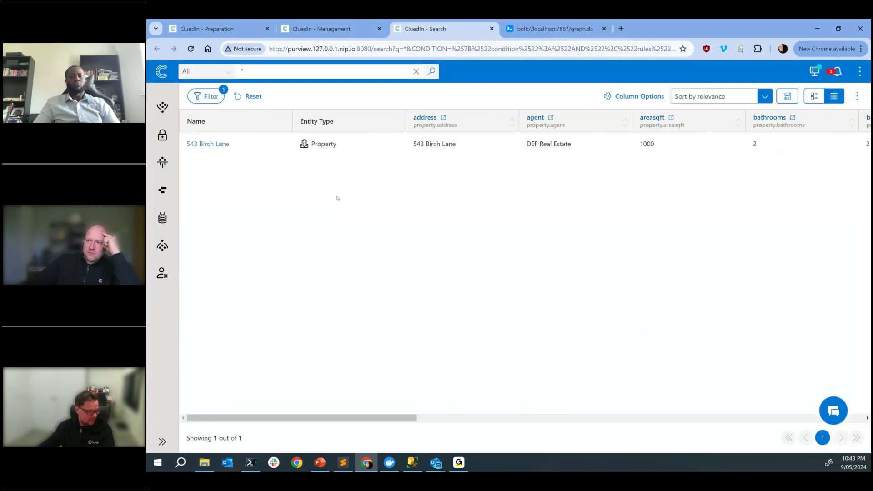
pyautogui.click(209, 144)
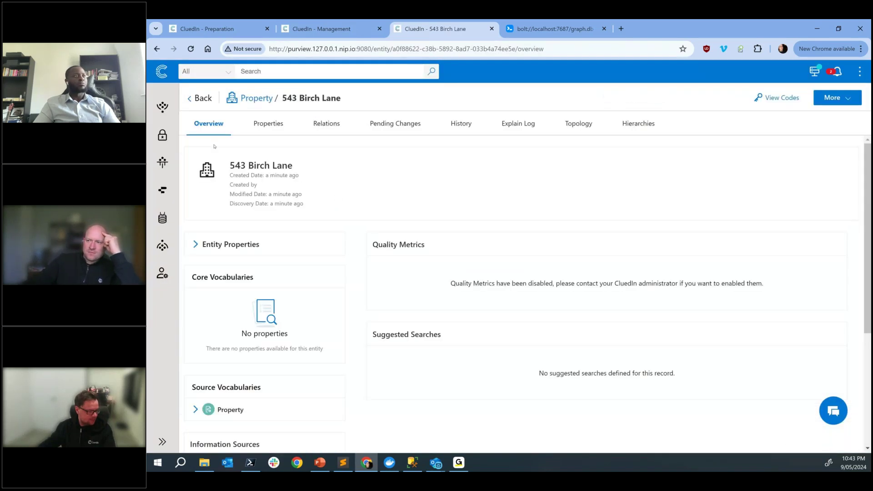
pyautogui.click(271, 129)
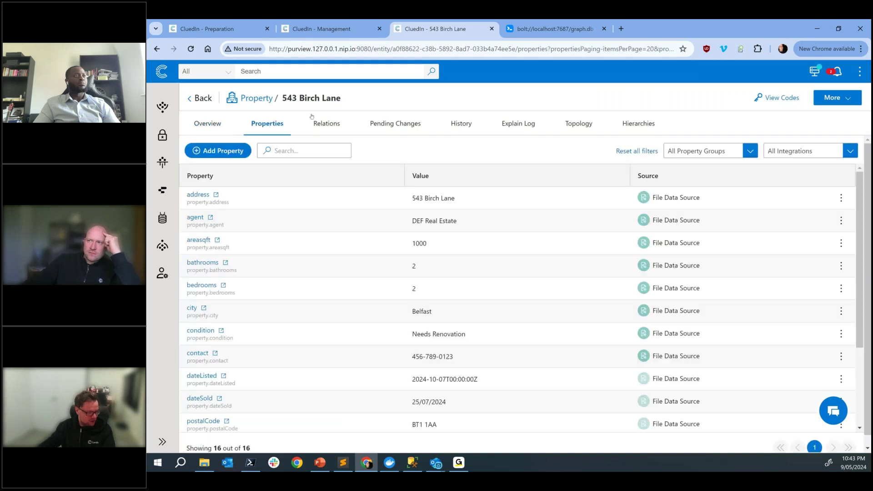
# Change the record's property.city value directly to "Hogwarts" and save it
pyautogui.click(842, 311)
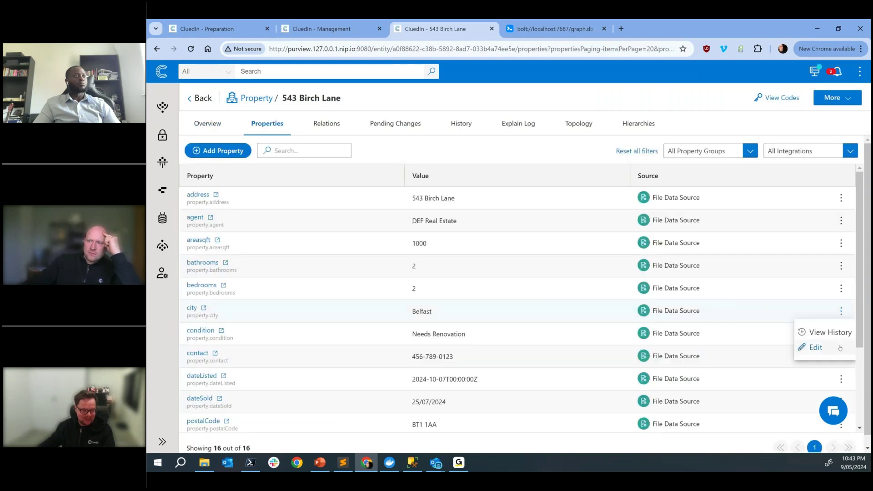
pyautogui.click(841, 348)
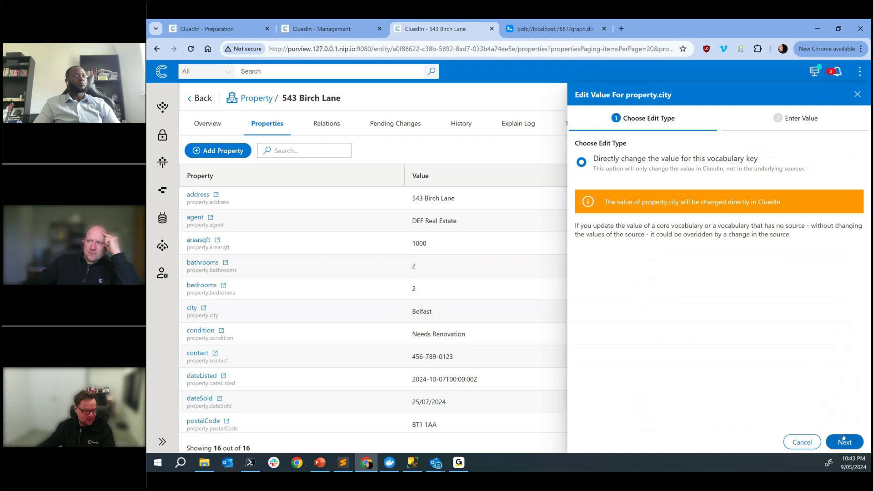
pyautogui.click(844, 440)
pyautogui.click(652, 158)
pyautogui.write('Ho')
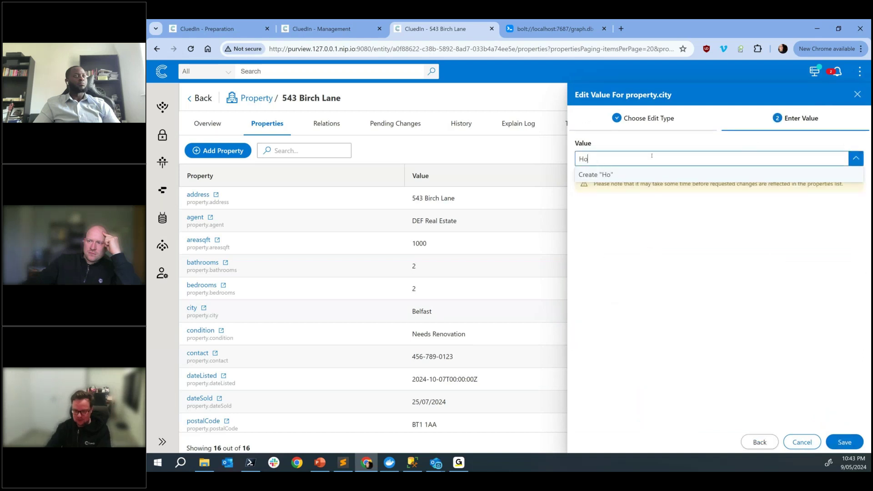
pyautogui.write('gwrts')
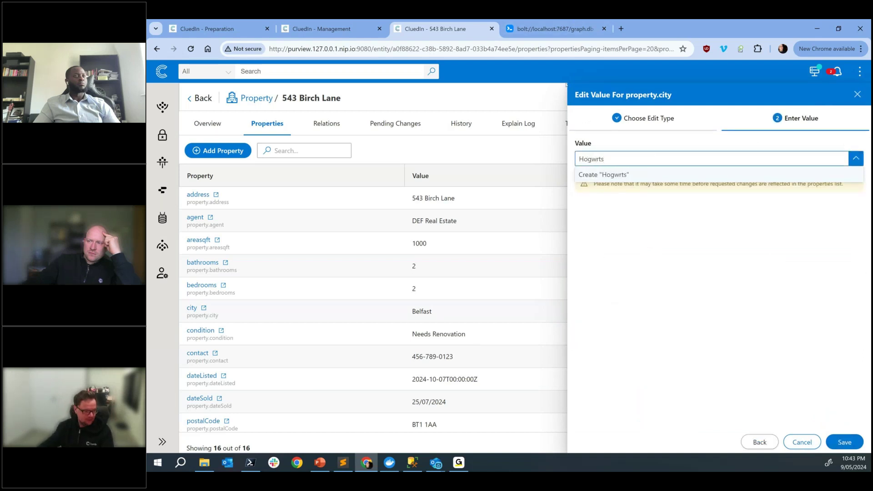
pyautogui.press('BackSpace')
pyautogui.press('BackSpace')
pyautogui.press('BackSpace')
pyautogui.write('arts')
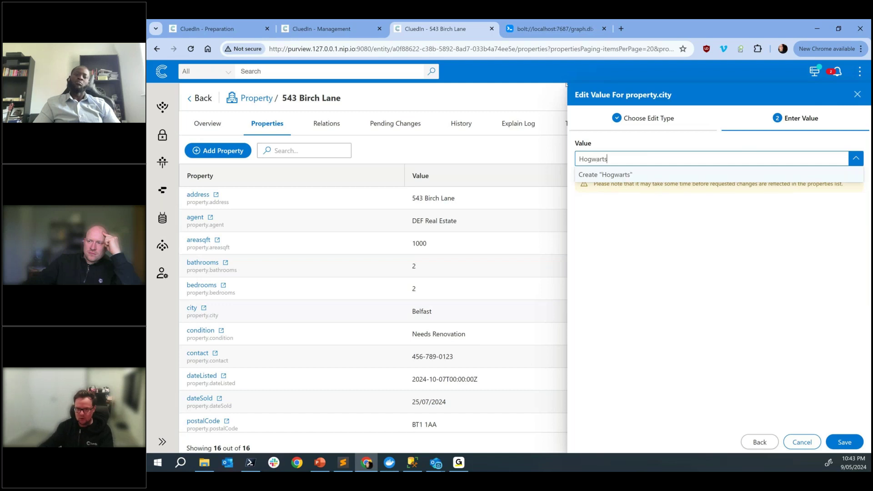
pyautogui.press('Return')
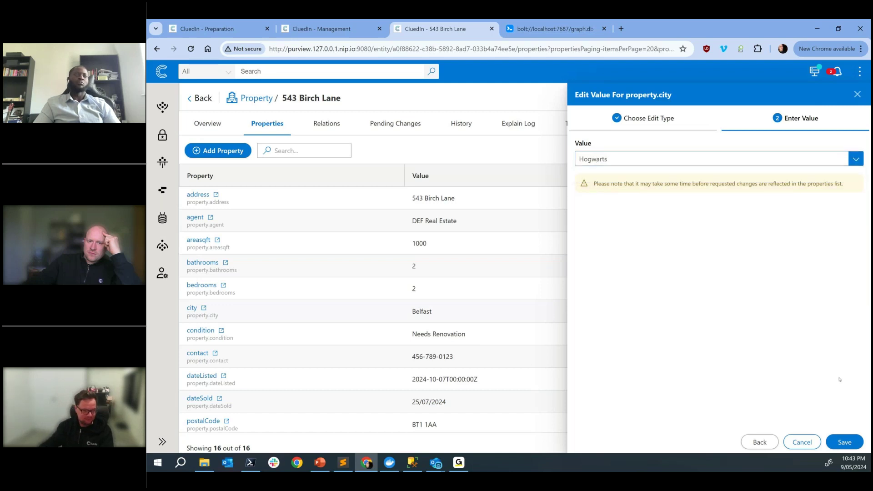
pyautogui.click(845, 443)
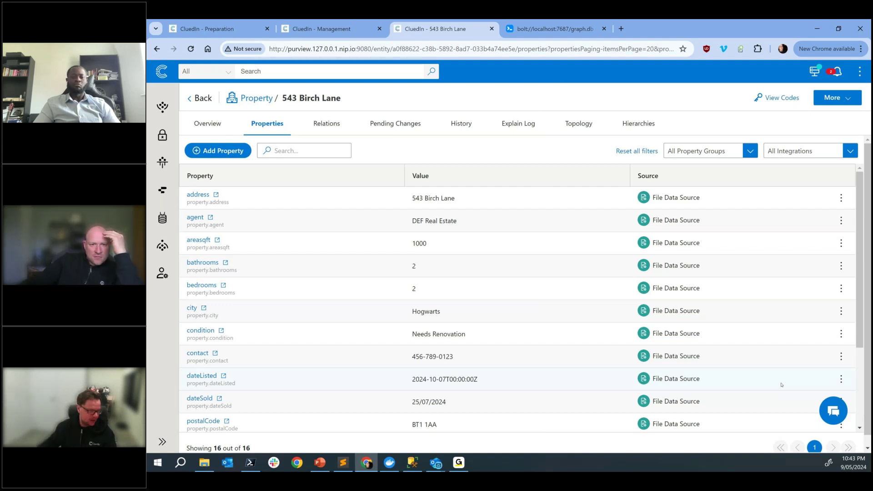
# Return to the city vocabulary key and reload its list of all values to check the edited city
pyautogui.scroll(-3, 218, 364)
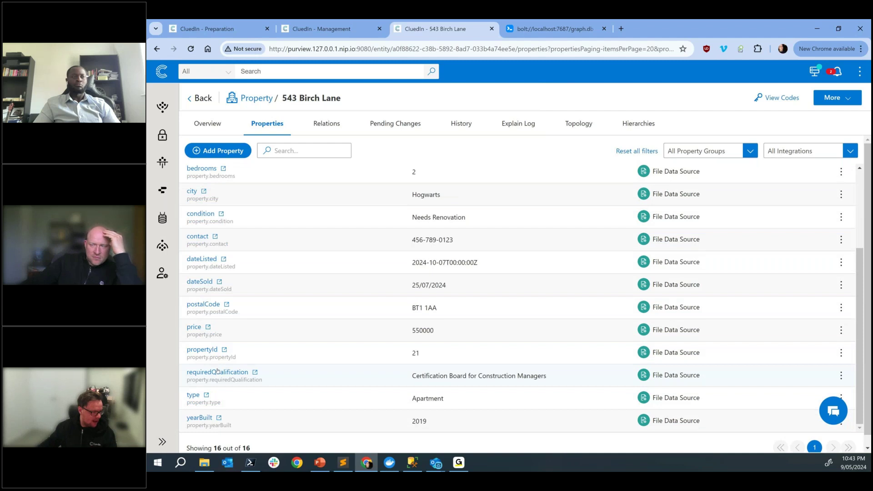
pyautogui.click(335, 29)
pyautogui.click(273, 166)
pyautogui.click(327, 165)
pyautogui.scroll(-1, 273, 314)
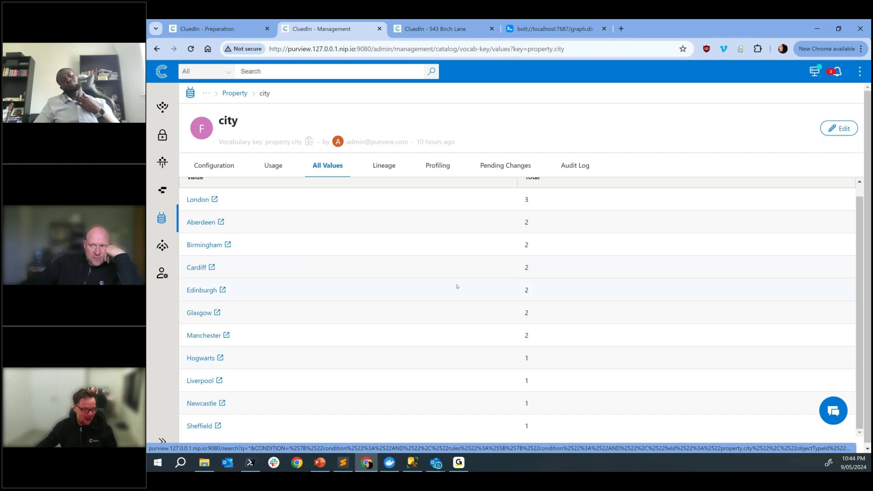
# Ask Copilot "I need help. Can you detect any anomalies in this Vocabulary Key?" about the city values
pyautogui.click(833, 411)
pyautogui.write('I need hlep')
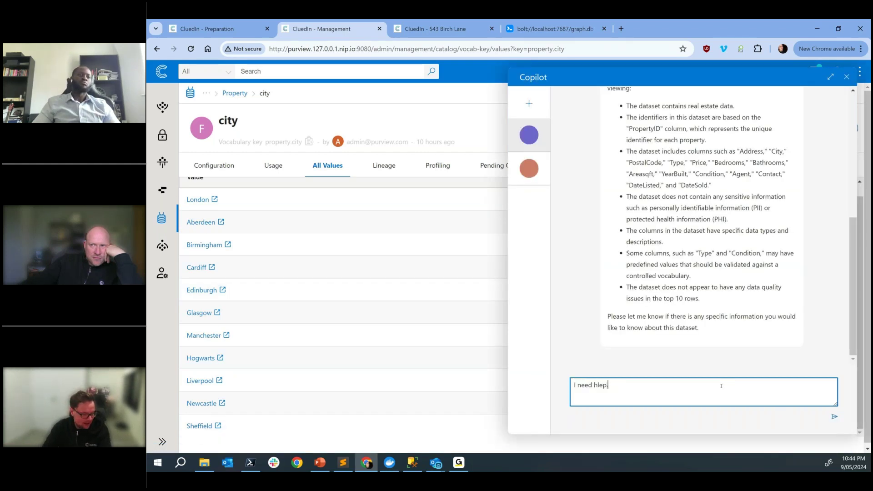
pyautogui.write('ko.')
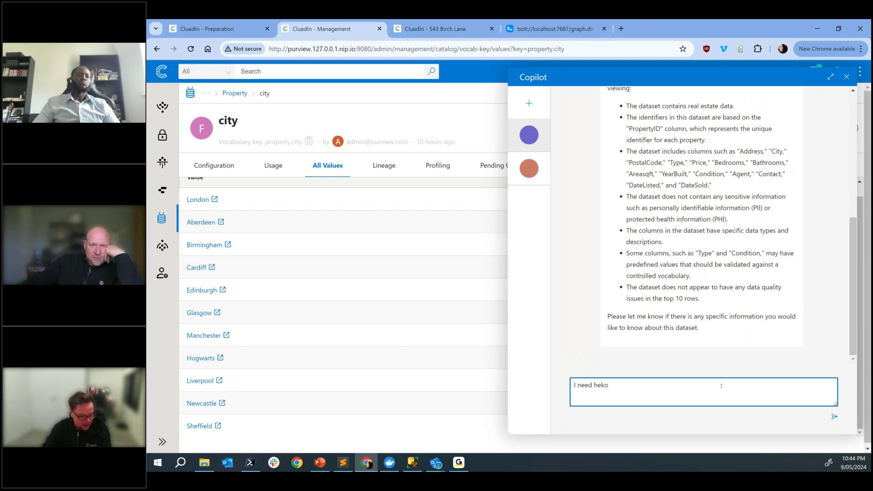
pyautogui.press('BackSpace')
pyautogui.write('lp. Can you detect any anomalies in this Vo')
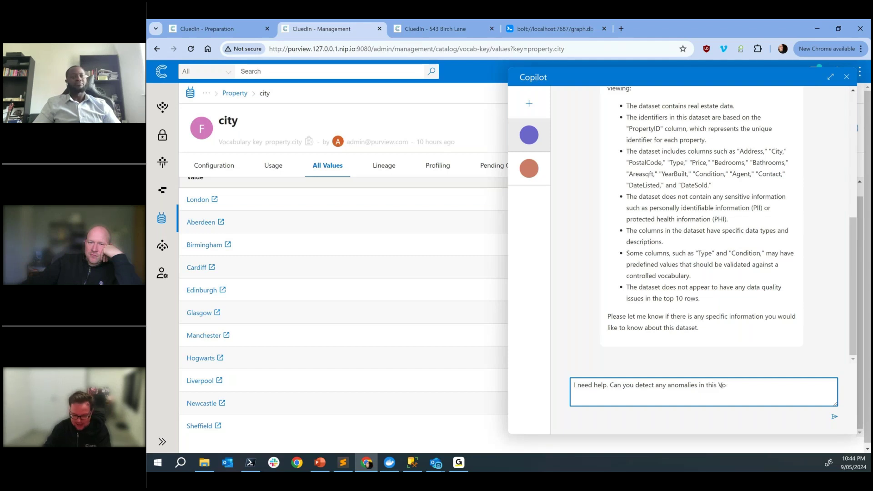
pyautogui.write('bulary Key?')
pyautogui.press('Return')
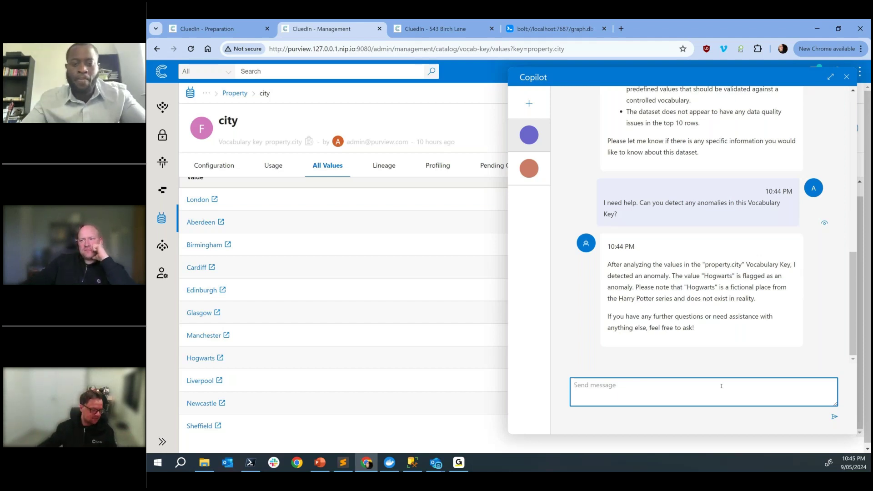
pyautogui.click(847, 78)
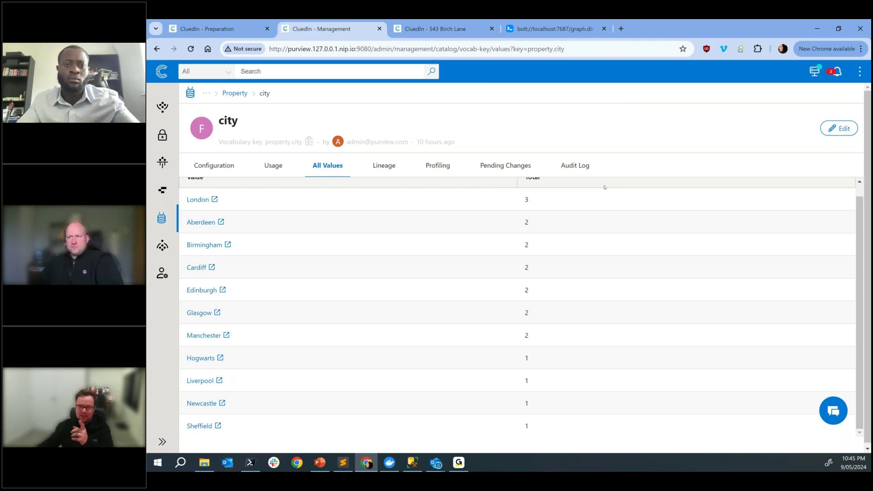
pyautogui.click(162, 108)
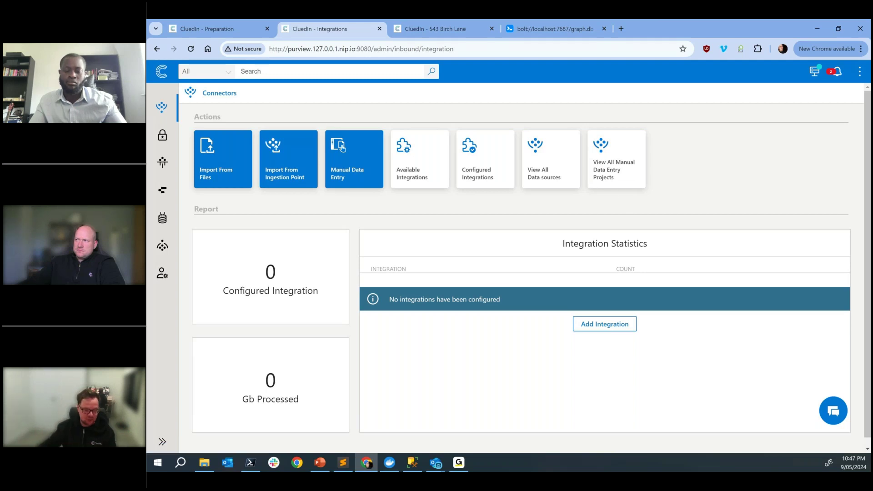
pyautogui.click(829, 410)
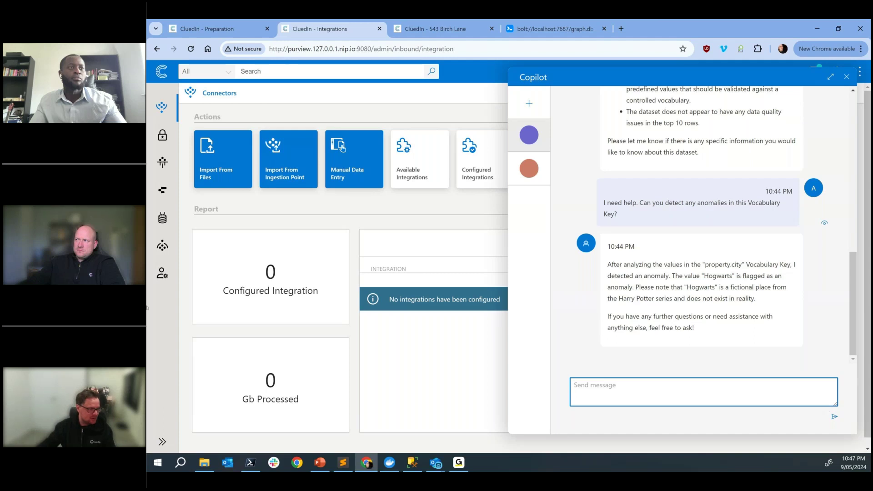
# Create a golden record rule named "For VAt Number" in the rule builder
pyautogui.click(162, 218)
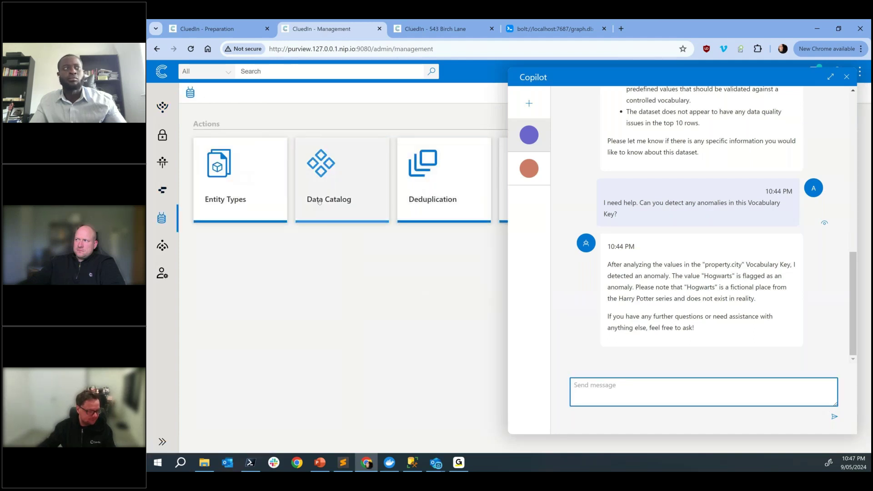
pyautogui.click(846, 76)
pyautogui.click(556, 187)
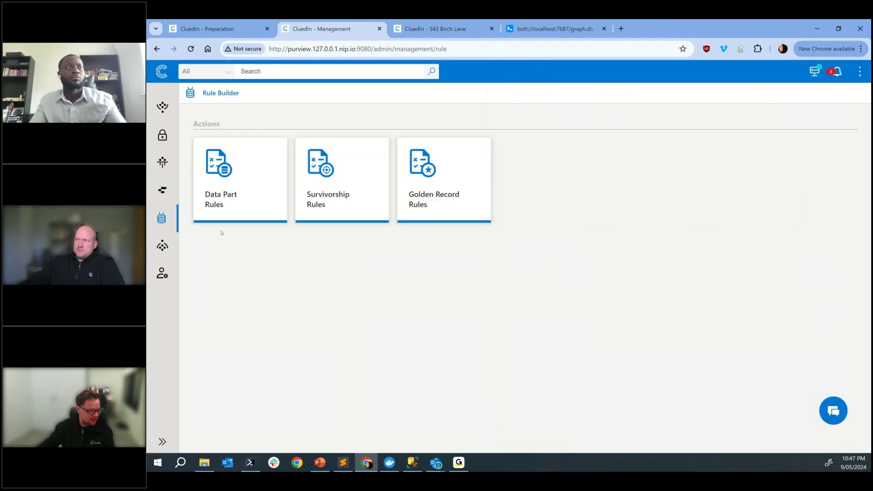
pyautogui.click(432, 202)
pyautogui.click(225, 117)
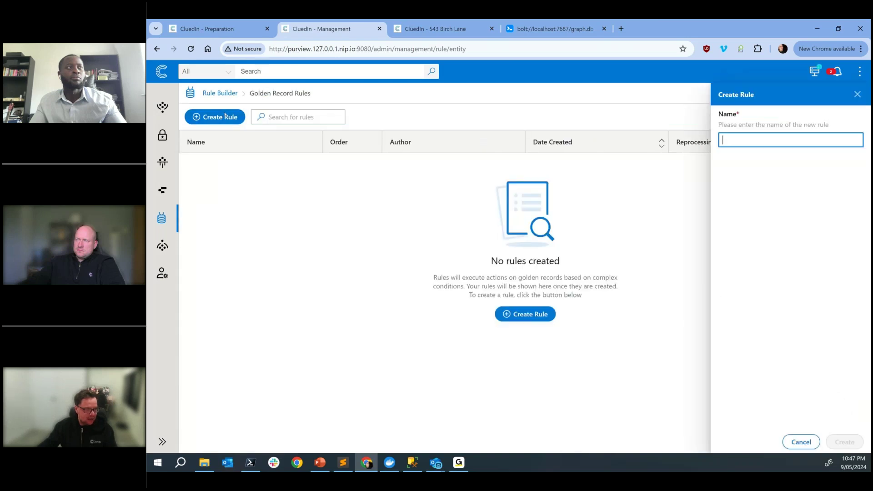
pyautogui.write('For VA')
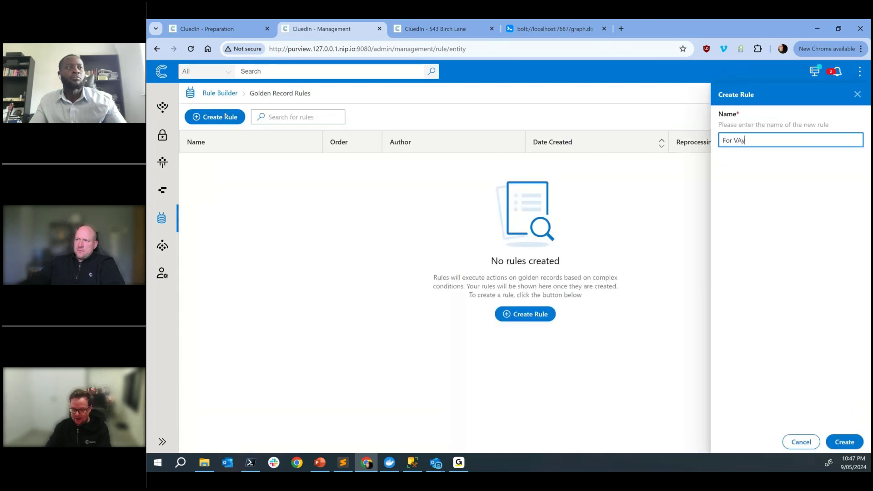
pyautogui.write('t Number')
pyautogui.press('Return')
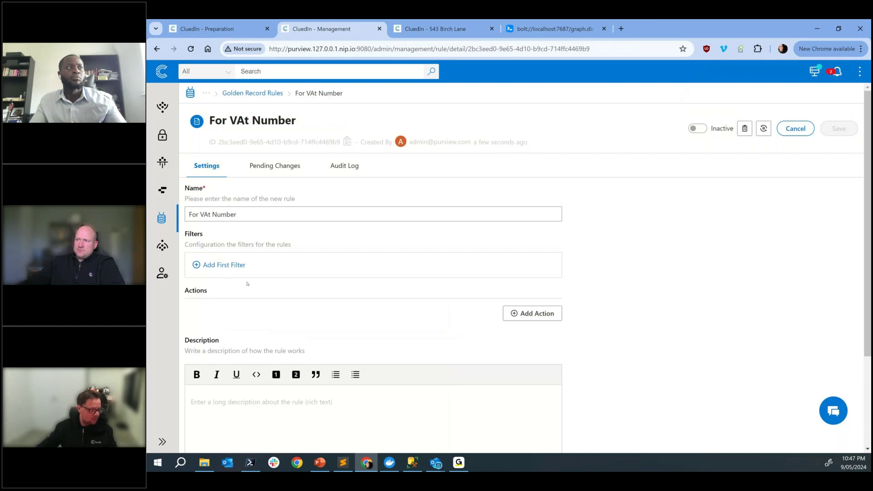
# Add a first filter to the rule on the vocabulary key clearbit.person.aboutMeAvatar with the operation Matches pattern
pyautogui.click(219, 265)
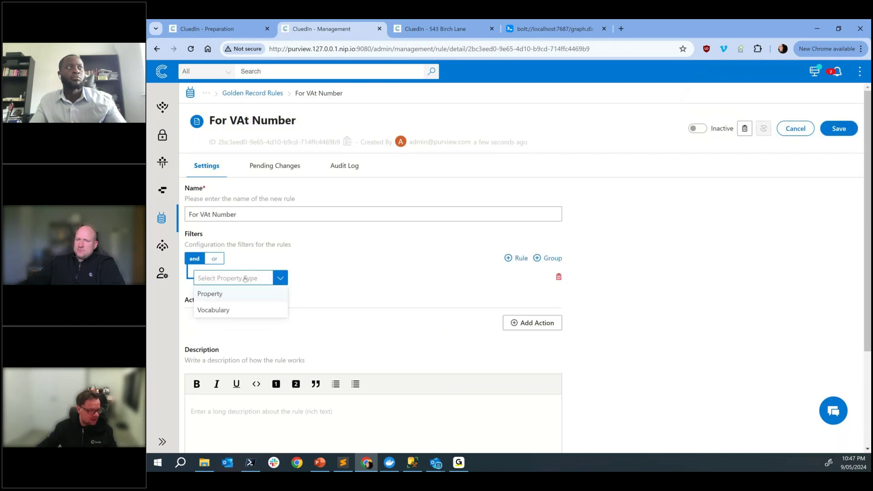
pyautogui.click(251, 309)
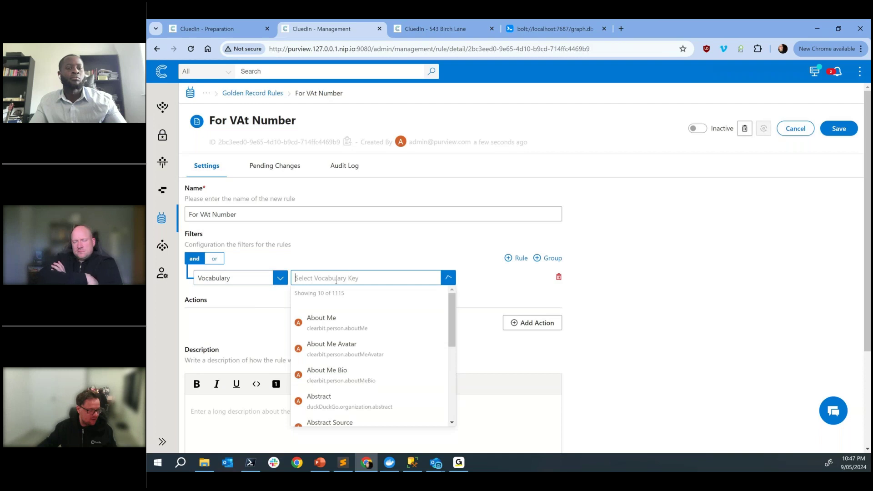
pyautogui.click(348, 361)
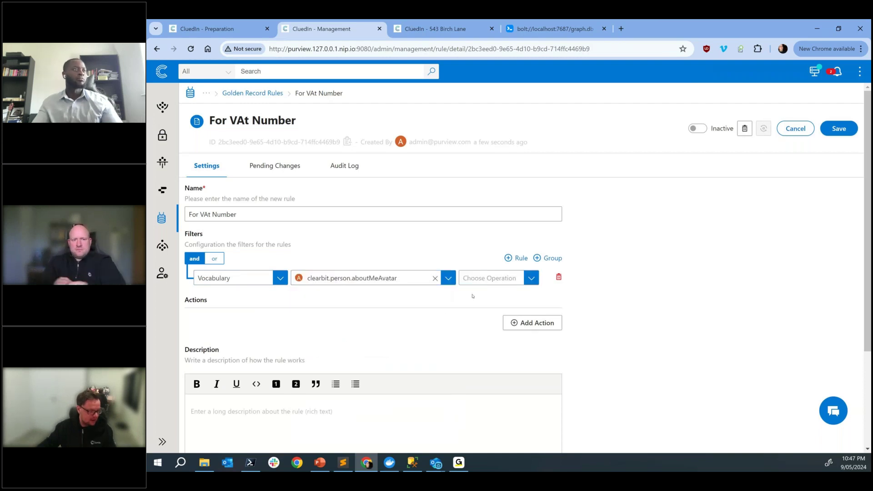
pyautogui.click(491, 278)
pyautogui.scroll(-3, 493, 328)
pyautogui.scroll(1, 493, 328)
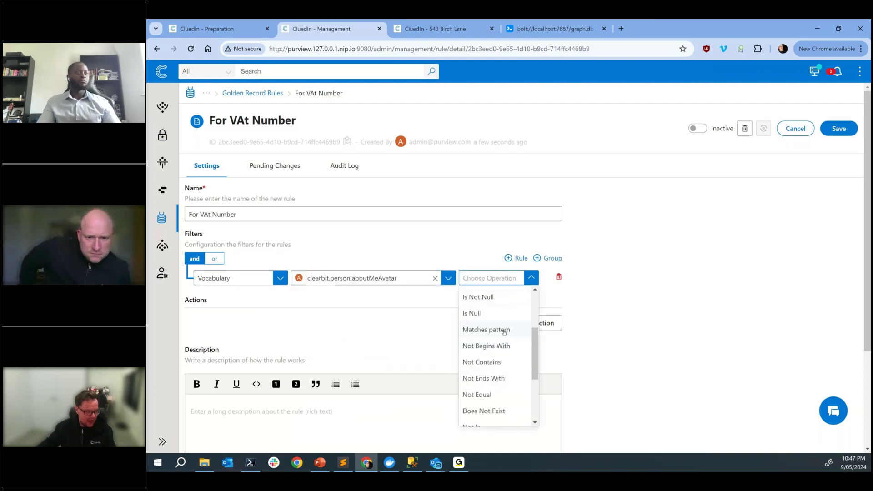
pyautogui.click(493, 327)
pyautogui.click(245, 308)
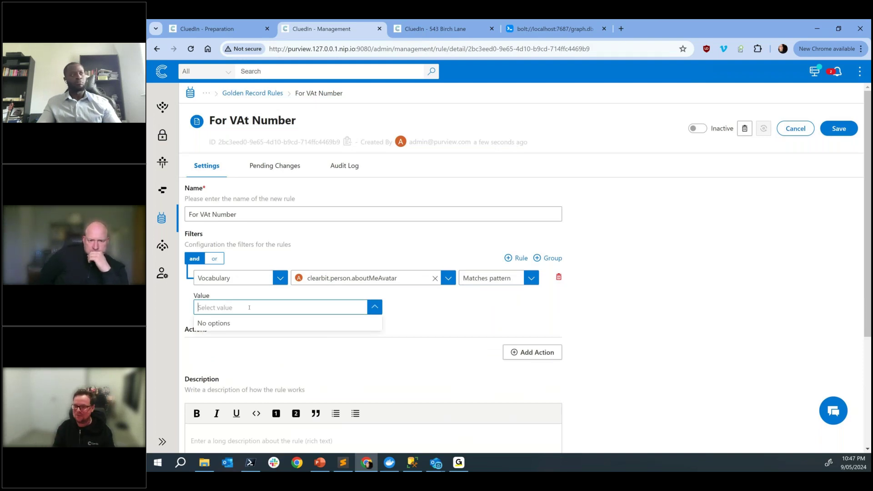
# Ask Copilot "what is the regex for a Vat Number" to find a pattern for the rule filter
pyautogui.click(826, 413)
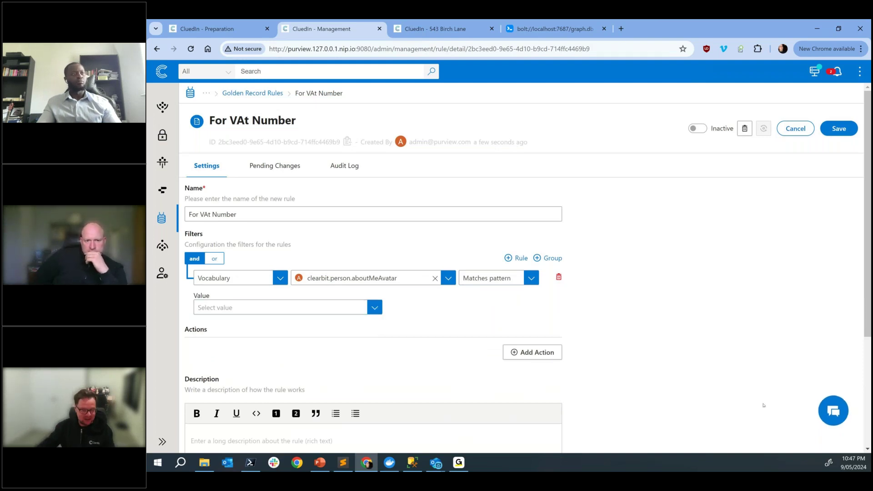
pyautogui.write('what is the regex for ')
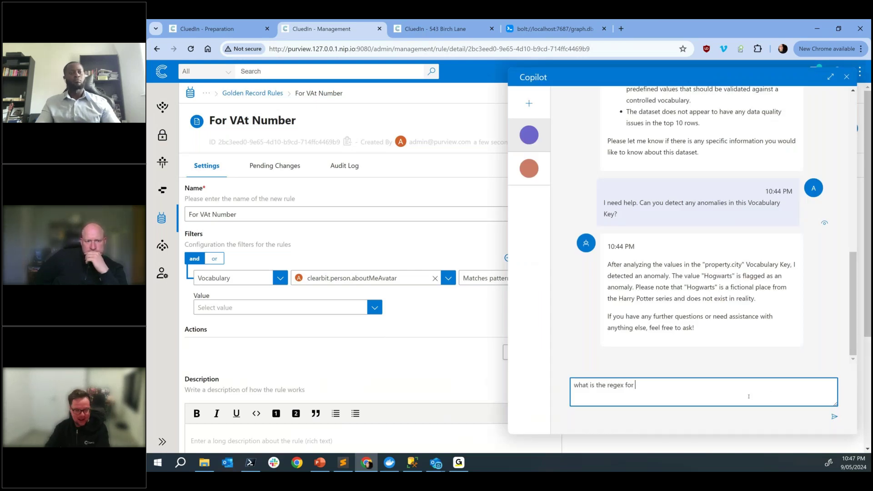
pyautogui.write('a Vat Number')
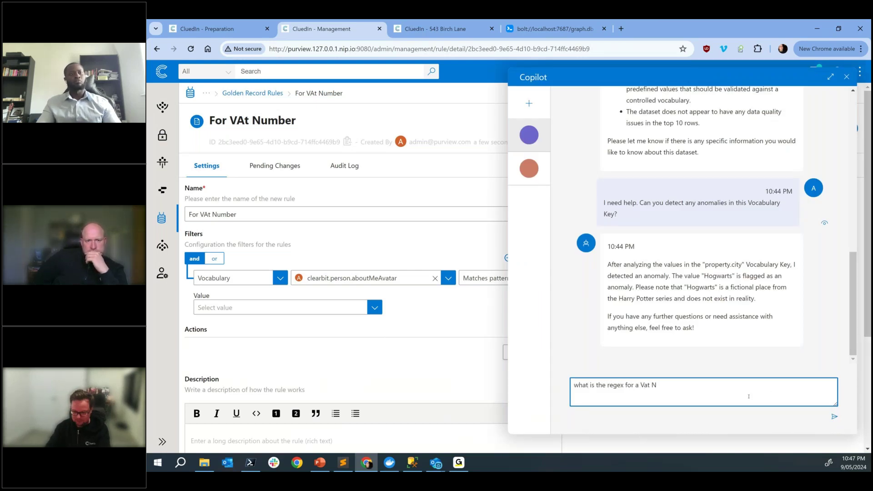
pyautogui.press('Return')
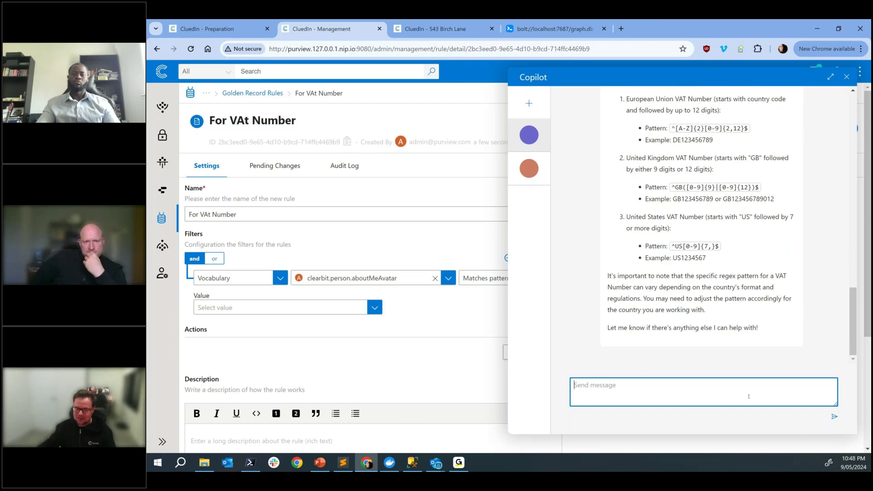
# Switch to the Neo4j graph browser, rerun MATCH (n) RETURN n LIMIT 500 and examine the nodes and relationships
pyautogui.click(582, 30)
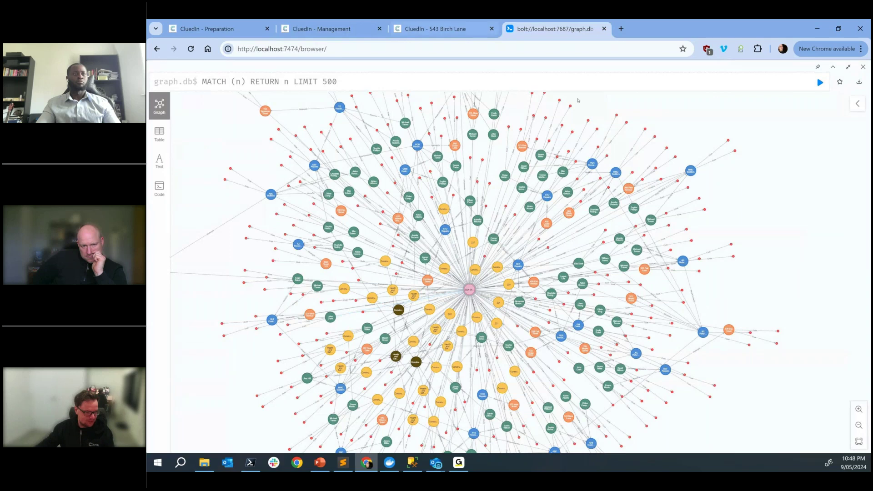
pyautogui.click(821, 83)
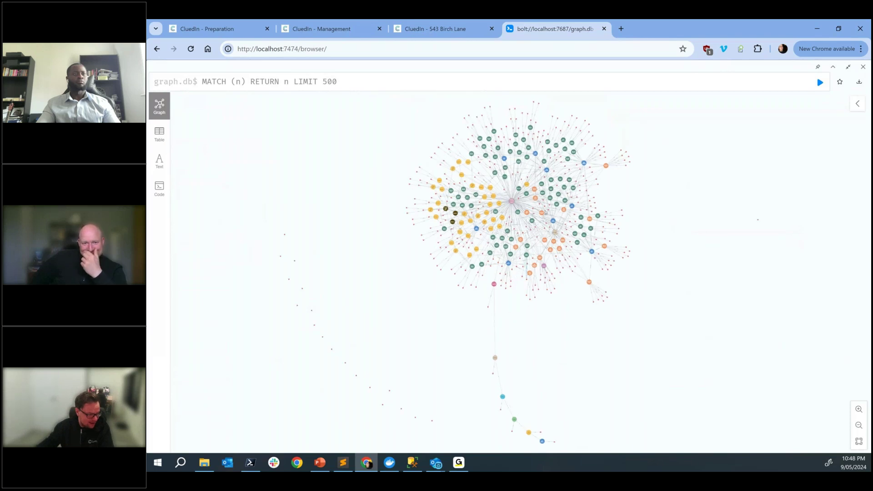
pyautogui.scroll(3, 546, 273)
pyautogui.scroll(2, 555, 165)
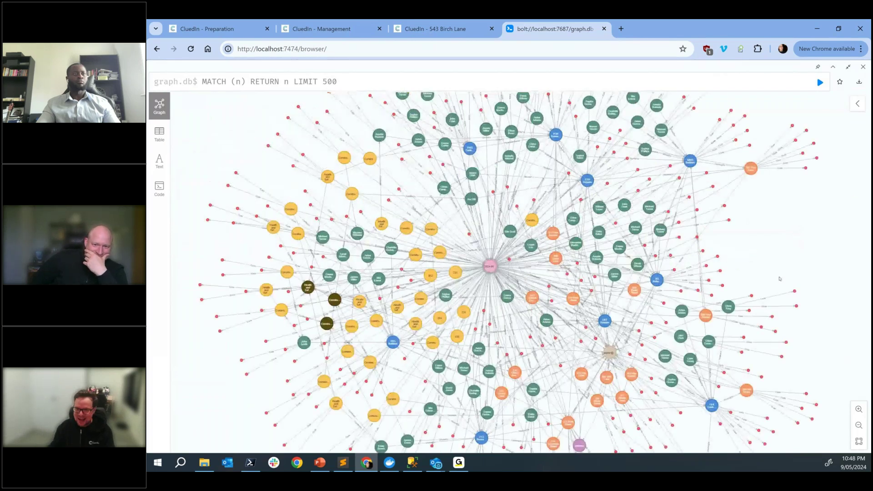
pyautogui.scroll(-1, 685, 232)
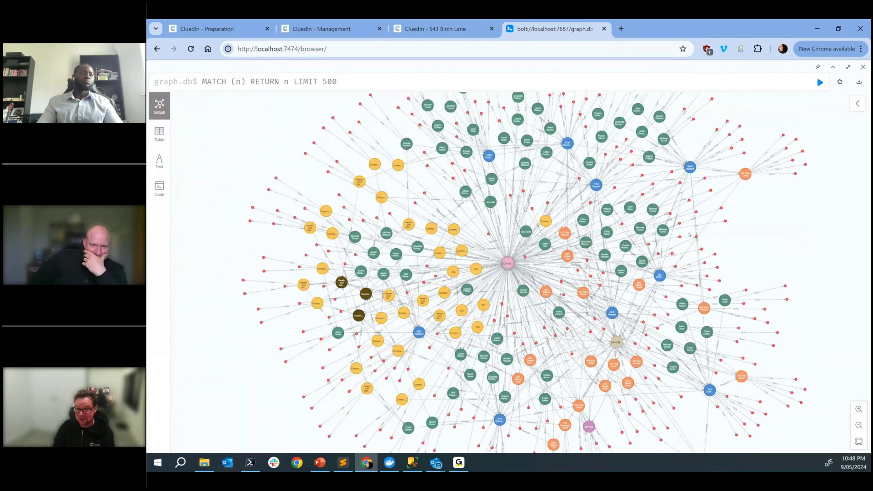